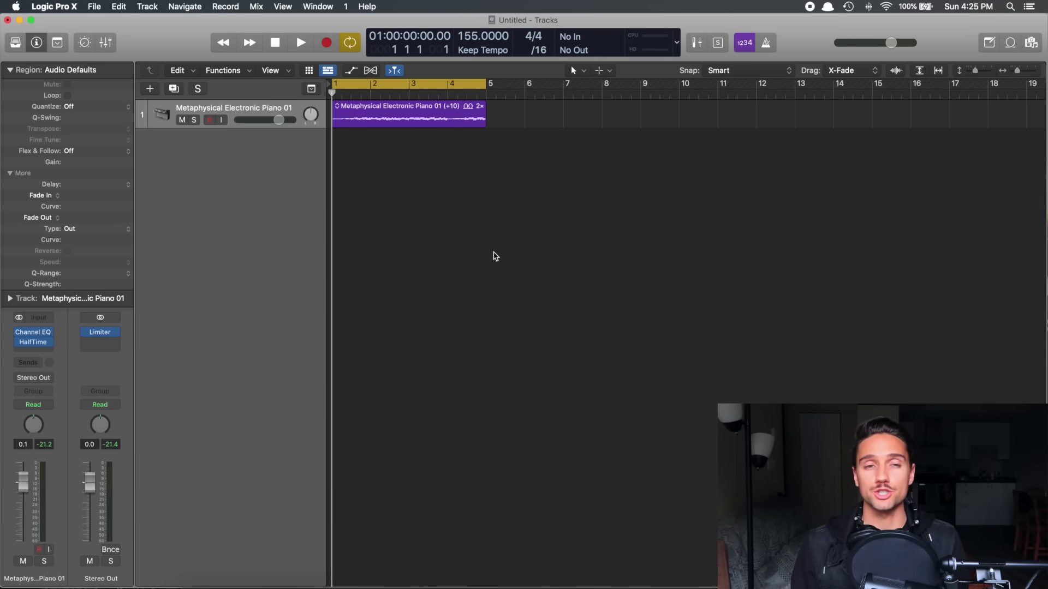
- Cut the piano loop's low end below 130 Hz with the track's Channel EQ
left_click(225, 110)
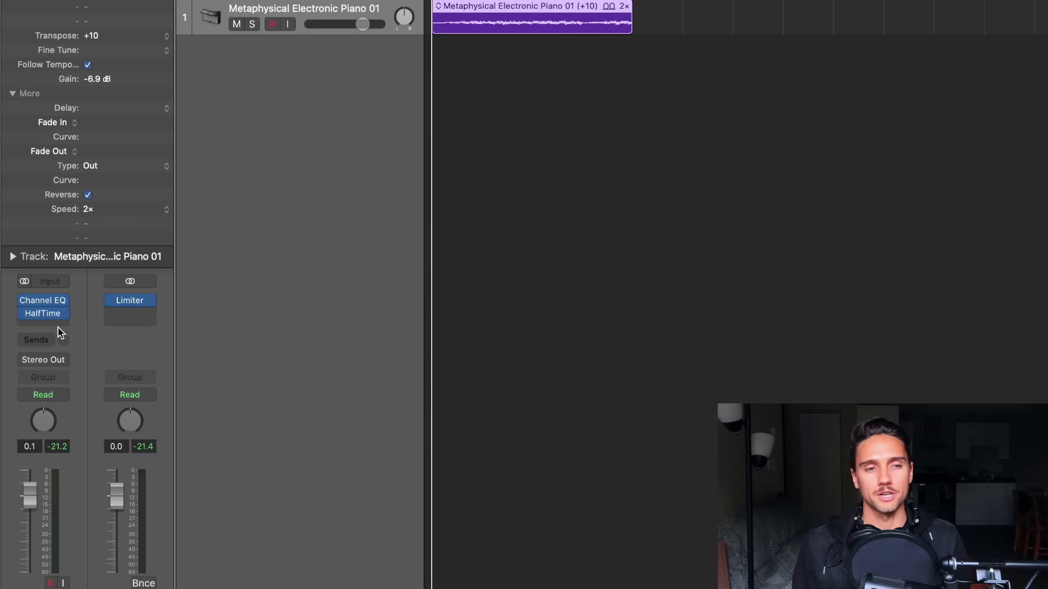
scroll(103, 215, "down", 5)
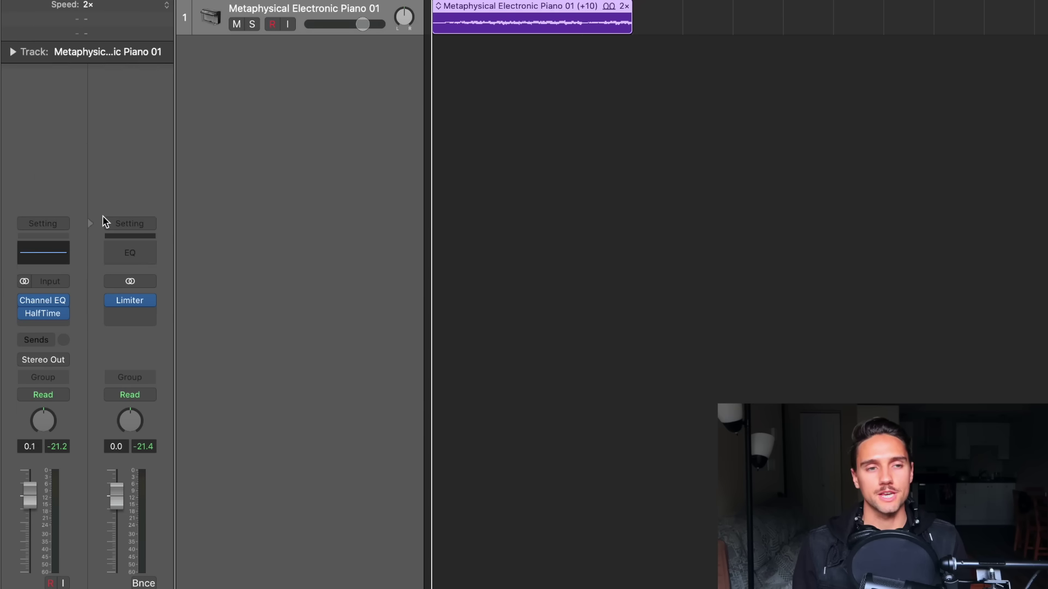
left_click(66, 253)
left_click_drag(494, 308, 680, 309)
left_click(434, 81)
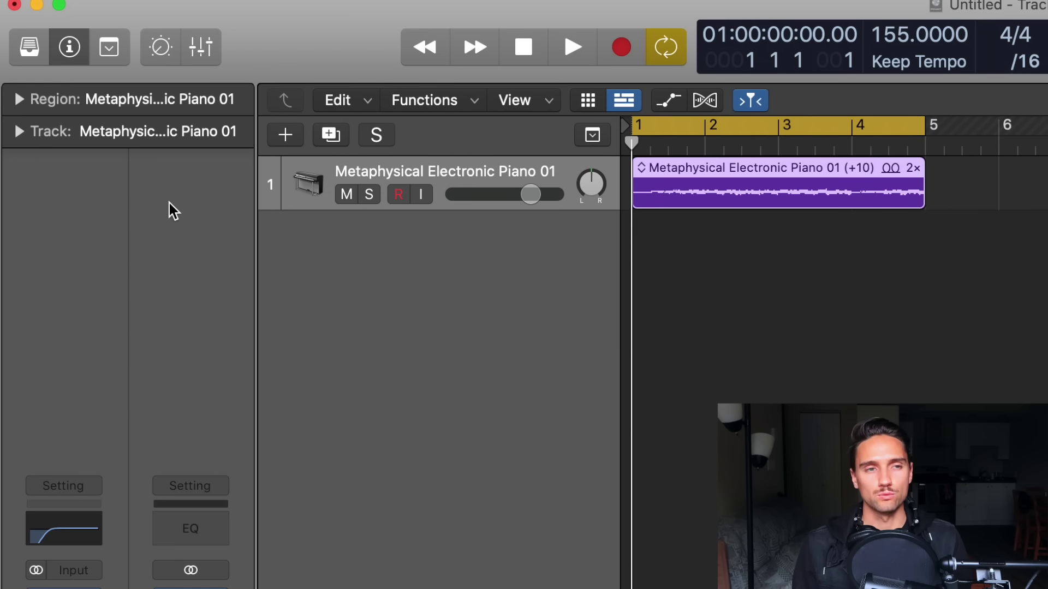
left_click(18, 100)
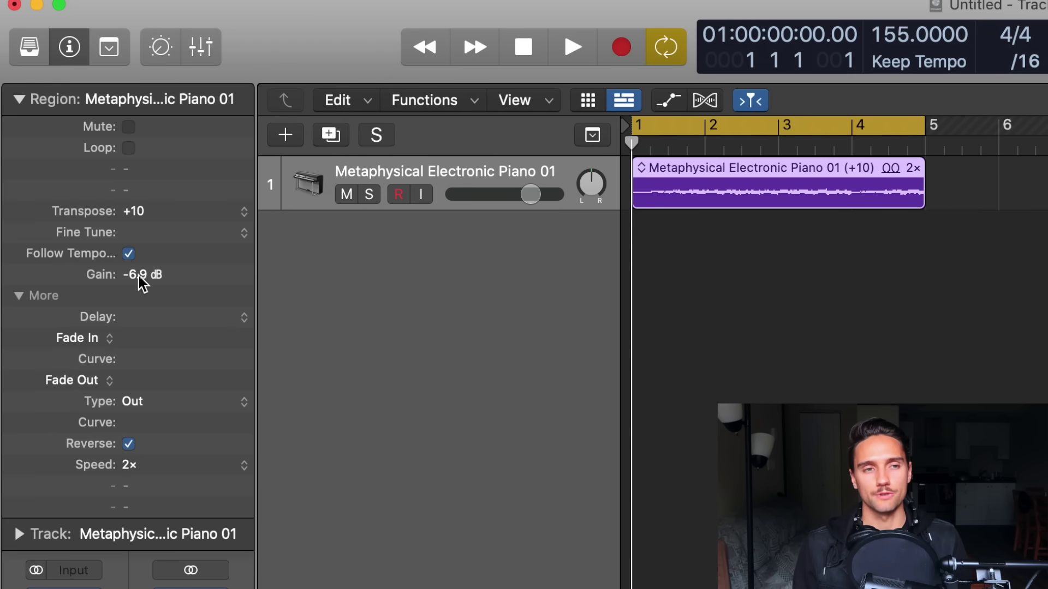
left_click(20, 100)
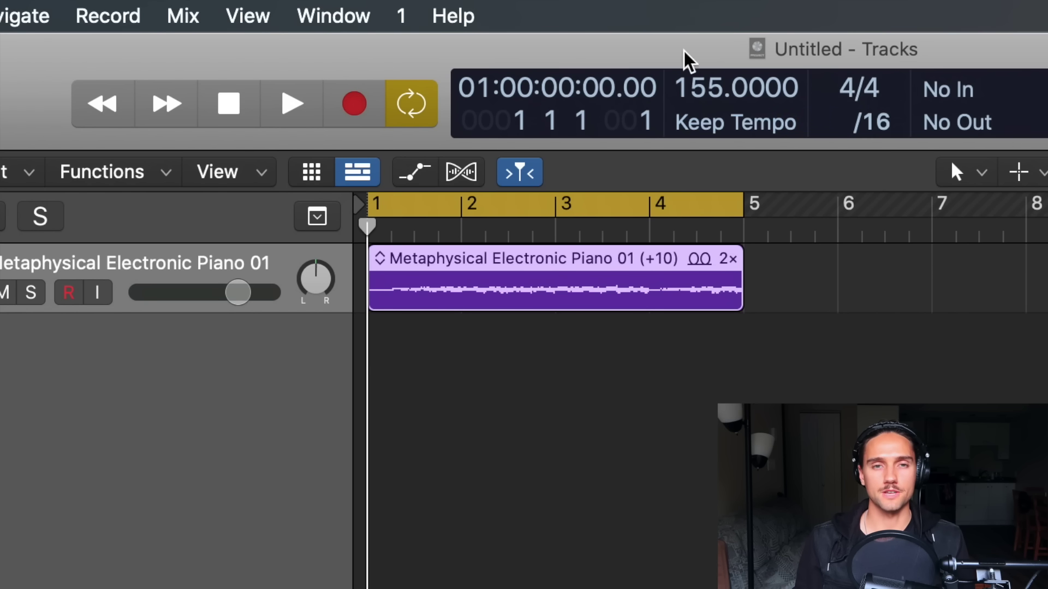
- Re-enter the project tempo as 155 BPM
double_click(709, 90)
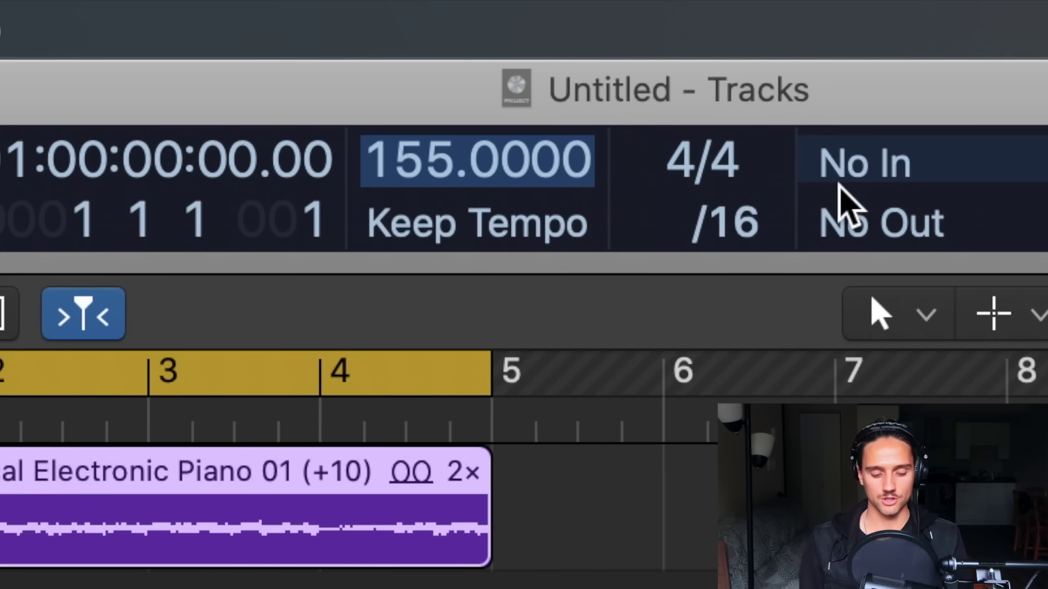
type("155")
key("Return")
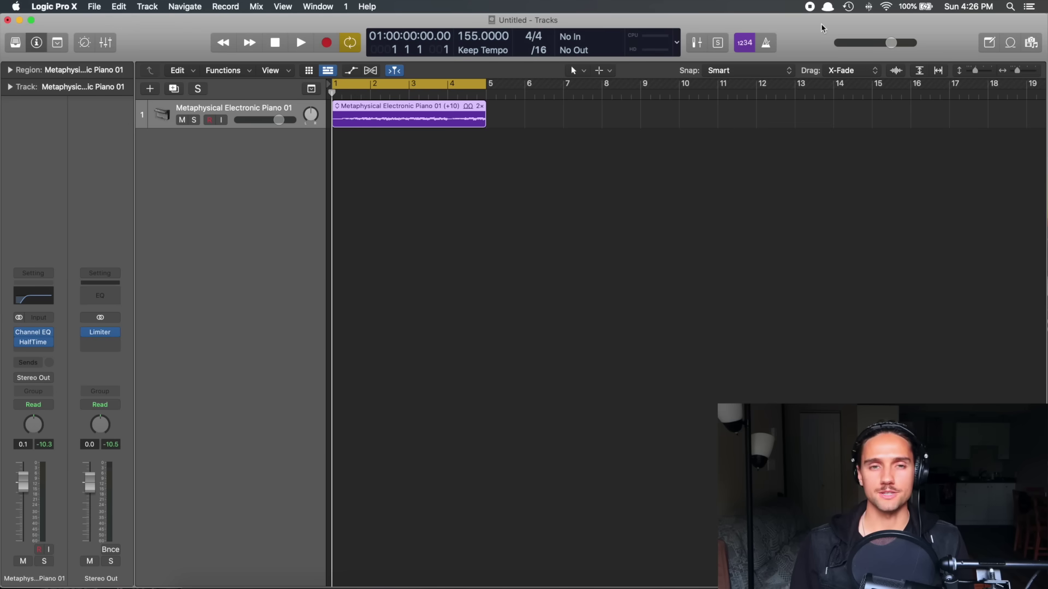
- Open the Drum Playground folder in the Browser to list its 808s, Claps, Kicks and Snares
key("f")
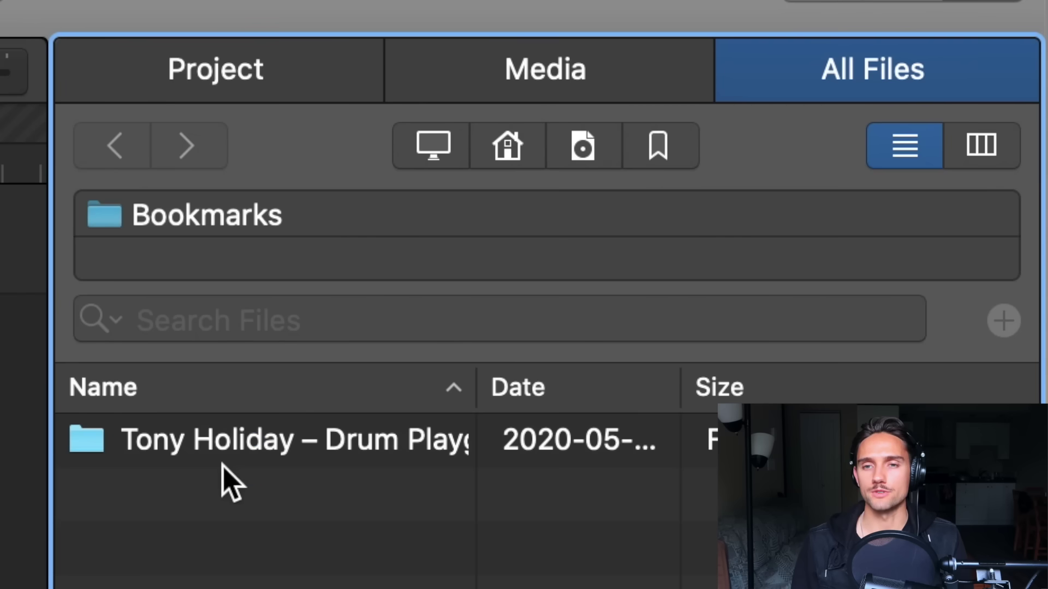
left_click(305, 452)
double_click(344, 453)
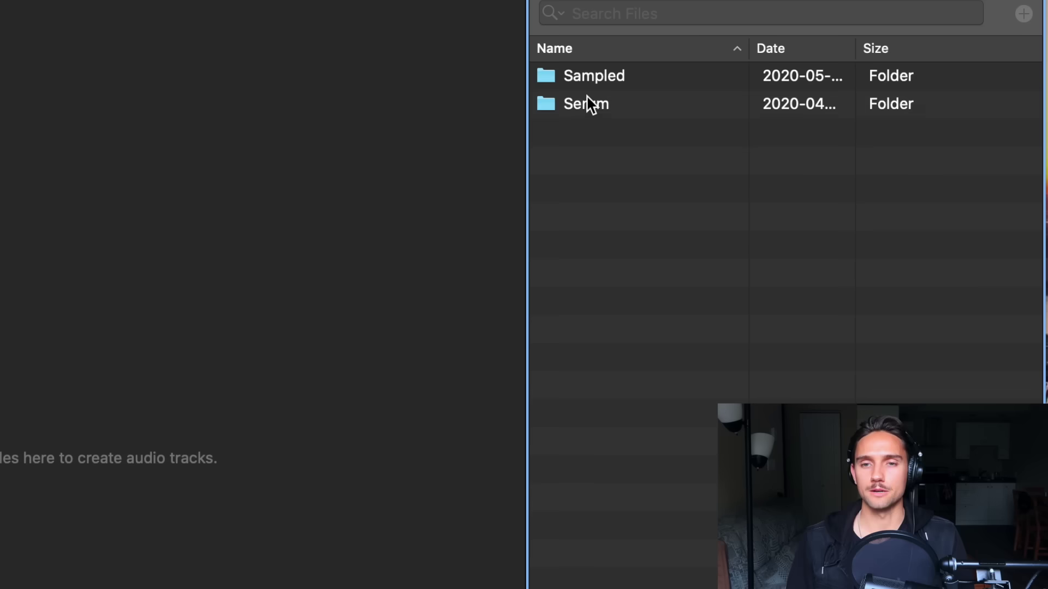
- Drop [Clap] Murda.wav from the Claps folder onto a new Drum Machine Designer track
double_click(587, 96)
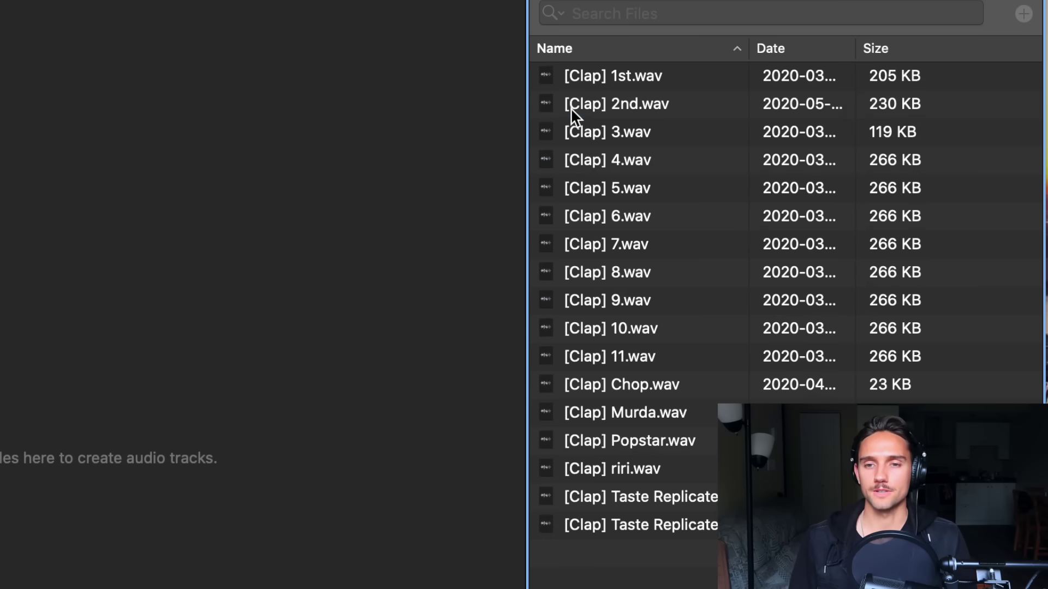
left_click_drag(616, 412, 193, 154)
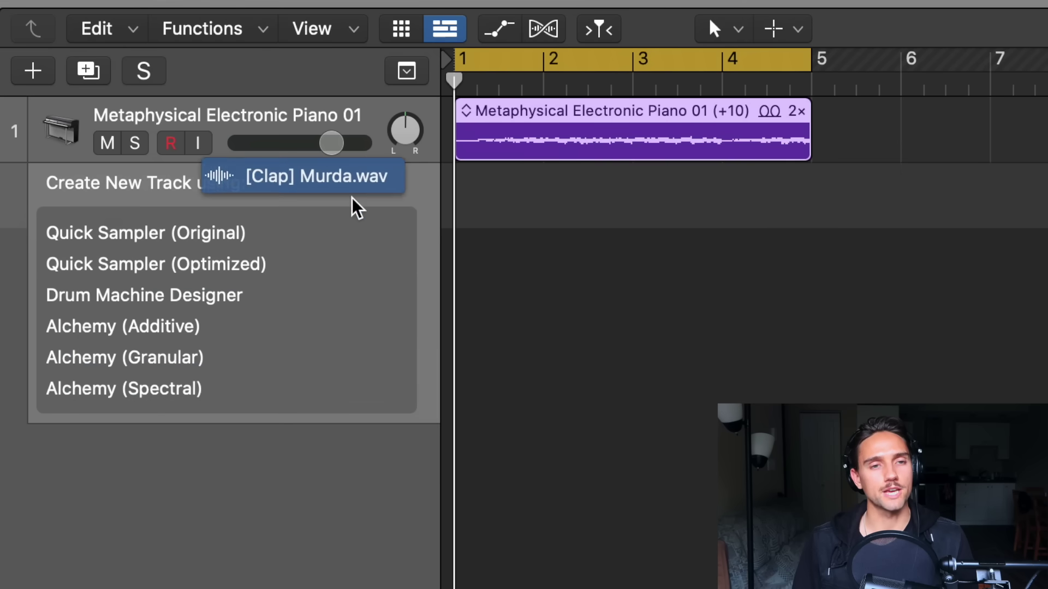
left_click_drag(357, 209, 155, 304)
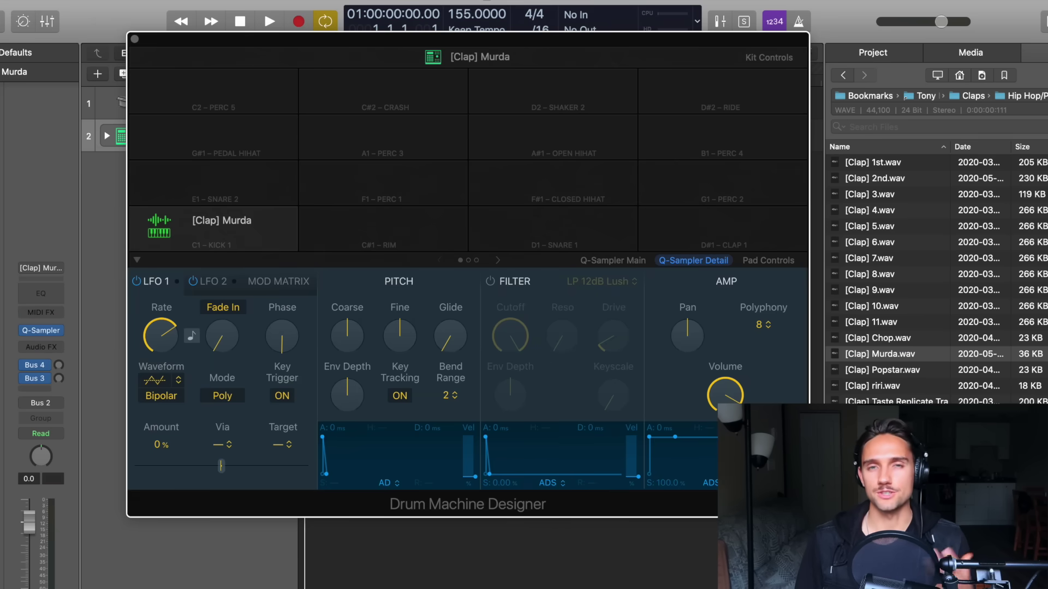
- Switch to Q-Sampler Main to show the Murda clap waveform, and audition its pad
mouse_move(159, 252)
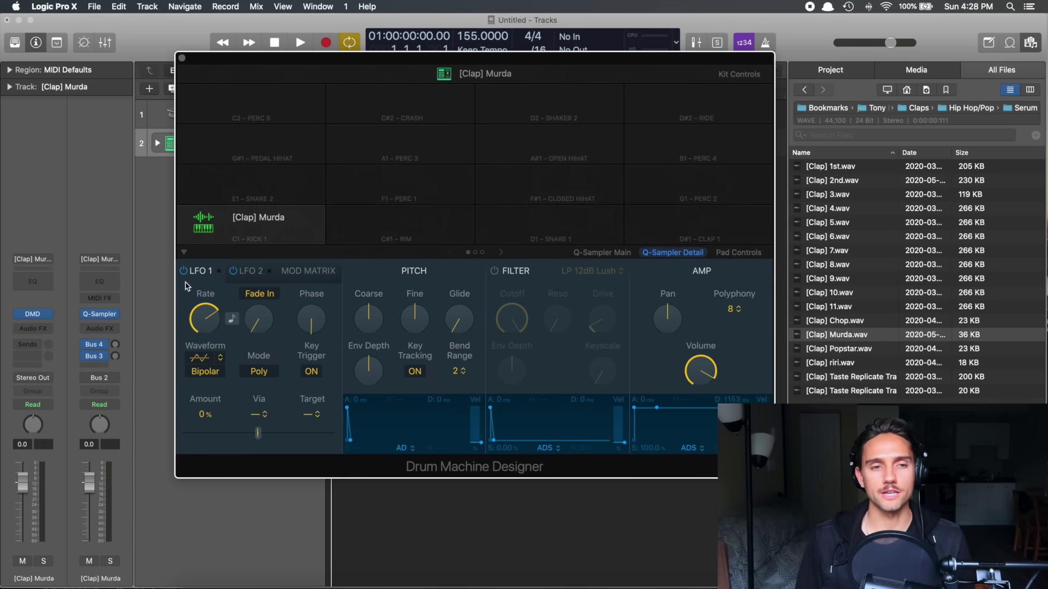
left_click(184, 254)
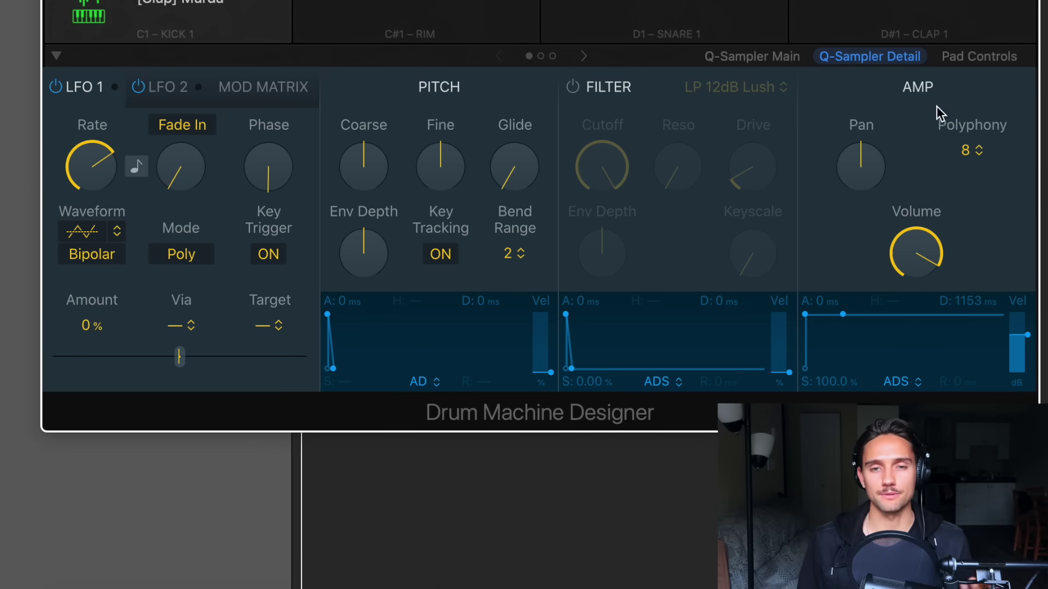
left_click(773, 58)
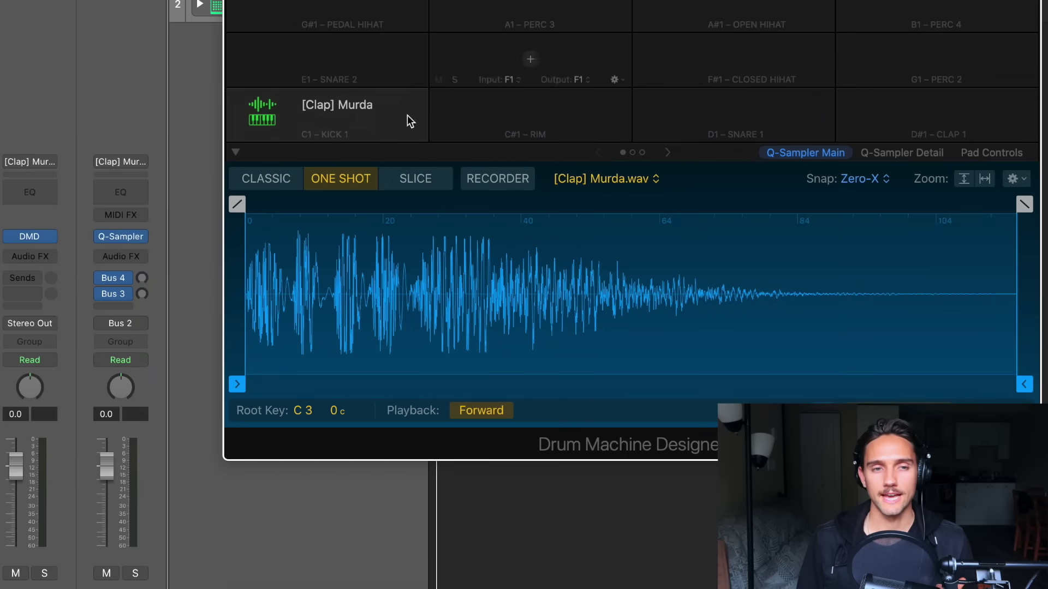
left_click(261, 107)
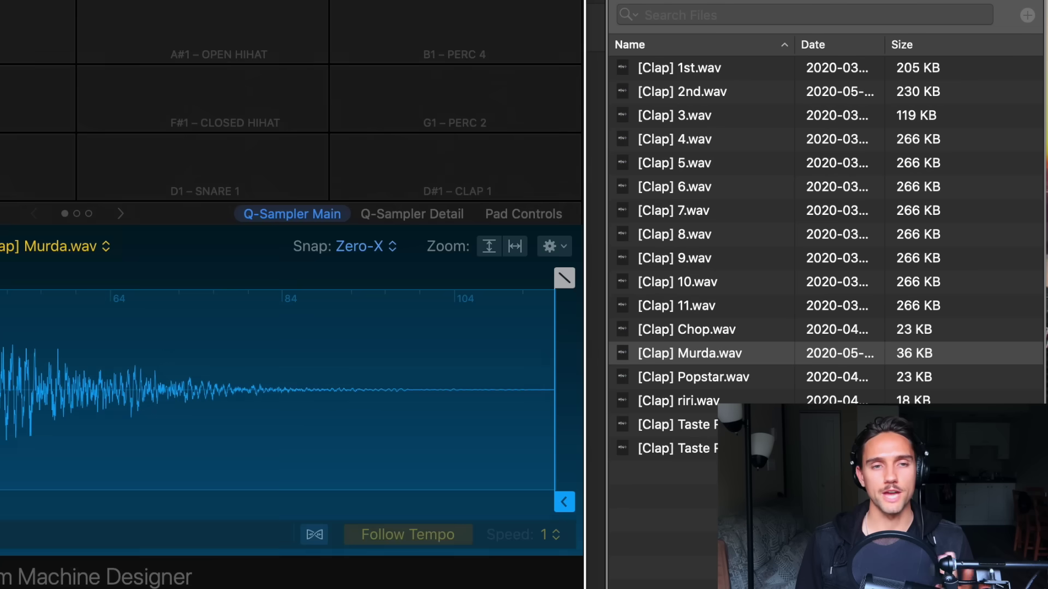
- Close the drum machine window and browse to Snares > Hip Hop/Pop > Sampled to select Costa.wav
key("super+w")
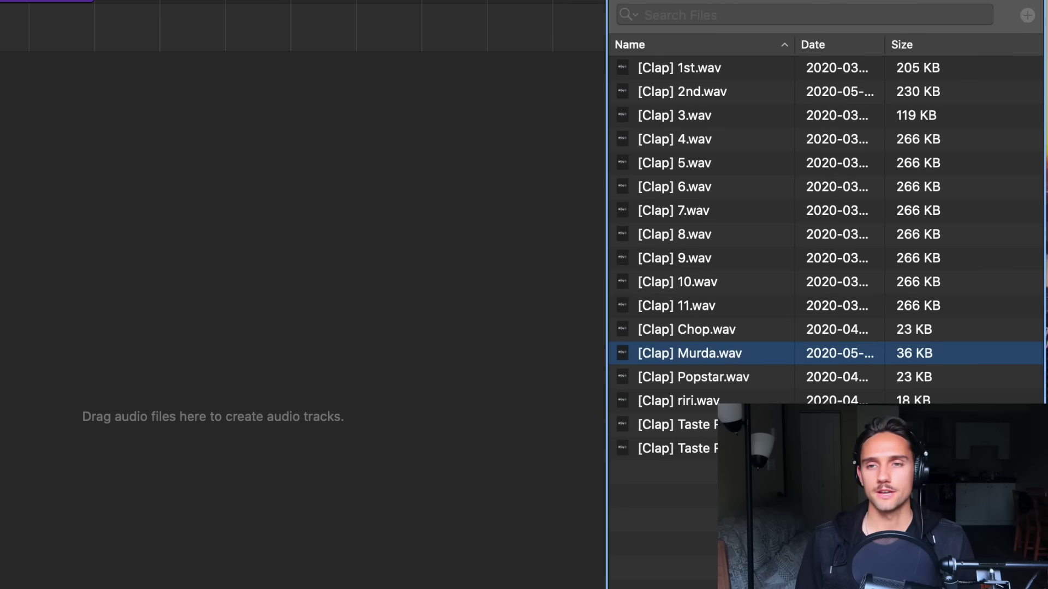
key("super+Up")
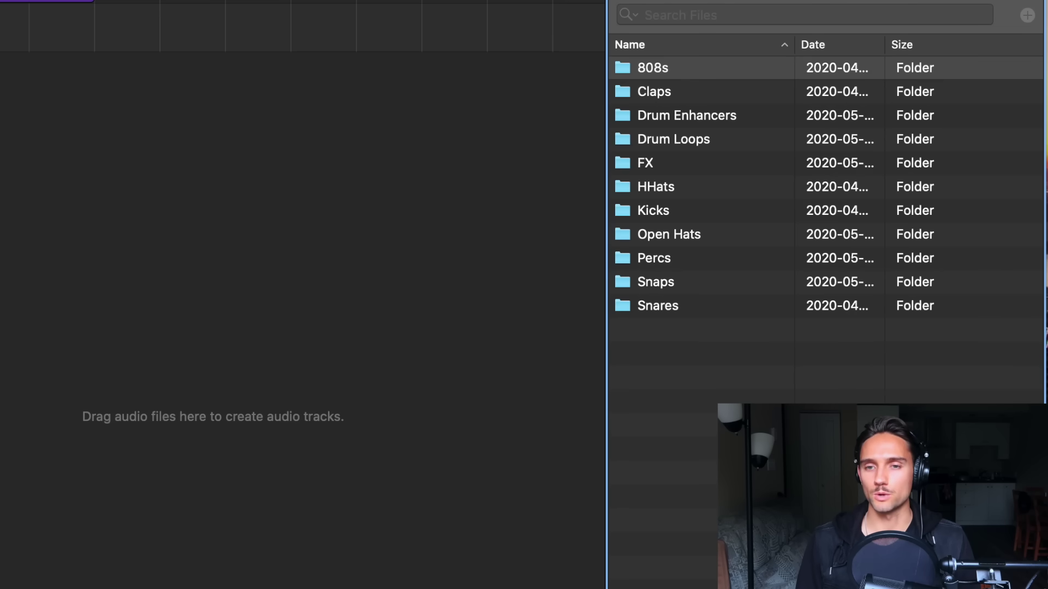
double_click(665, 305)
double_click(712, 76)
left_click(683, 83)
double_click(683, 83)
left_click(705, 98)
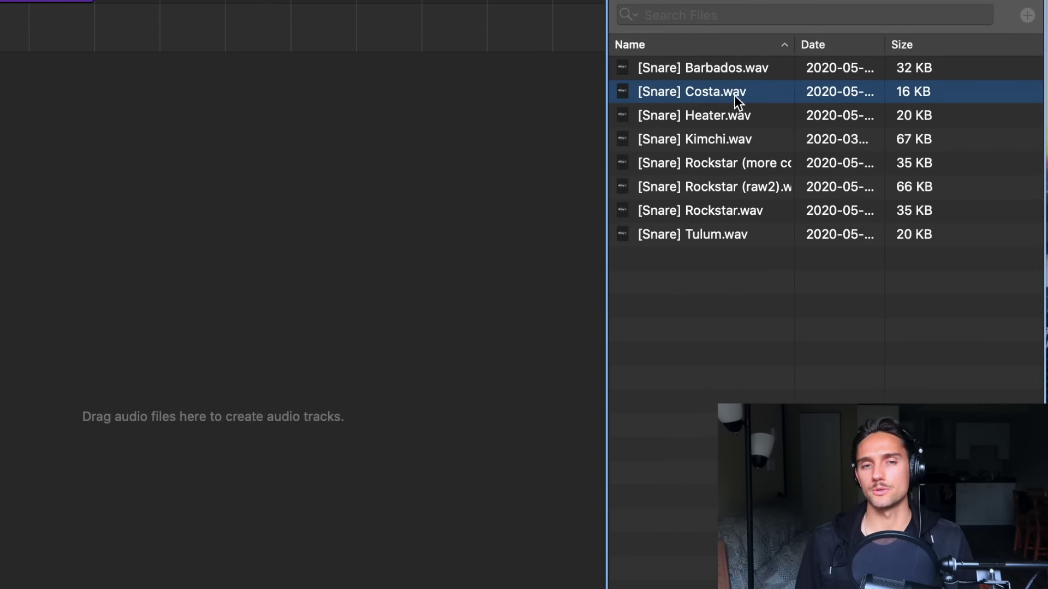
- Add the Costa snare to the Drum Machine Designer as its second pad
left_click_drag(735, 96, 0, 43)
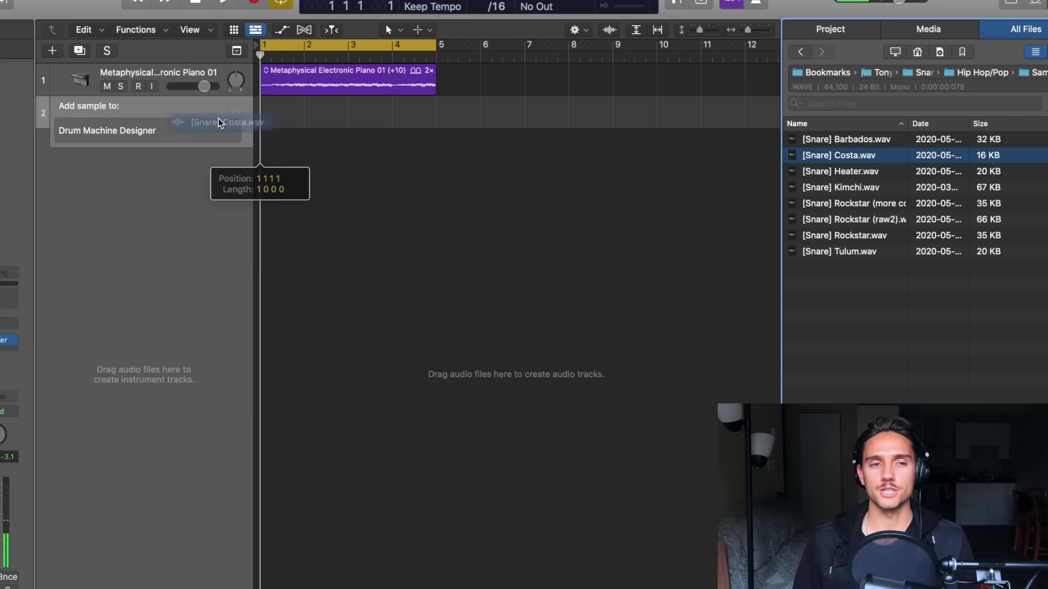
mouse_move(218, 122)
left_mouse_down()
mouse_move(185, 119)
mouse_move(236, 120)
left_mouse_up()
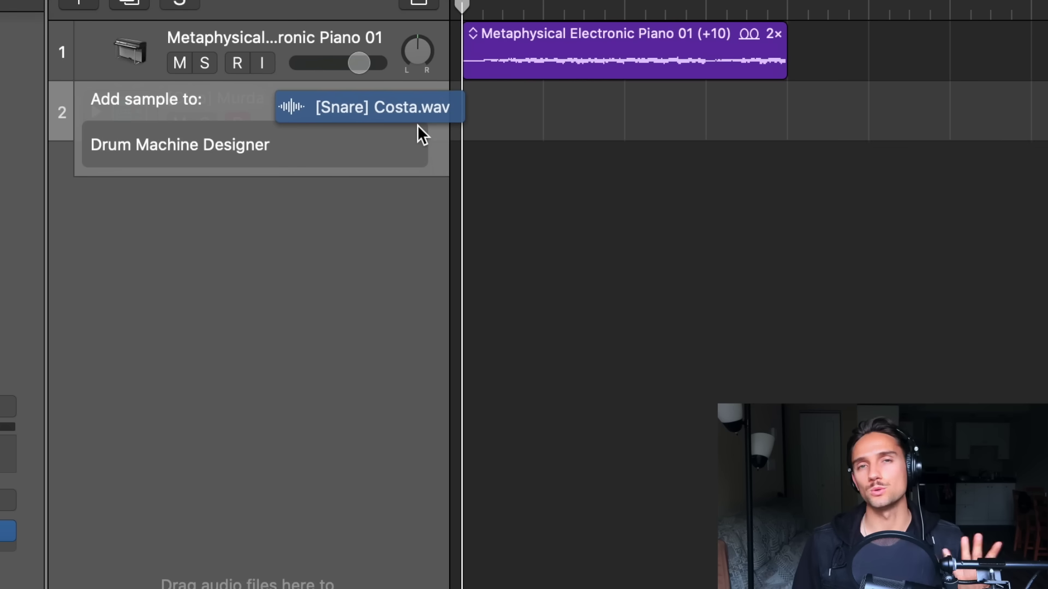
left_click_drag(417, 125, 322, 158)
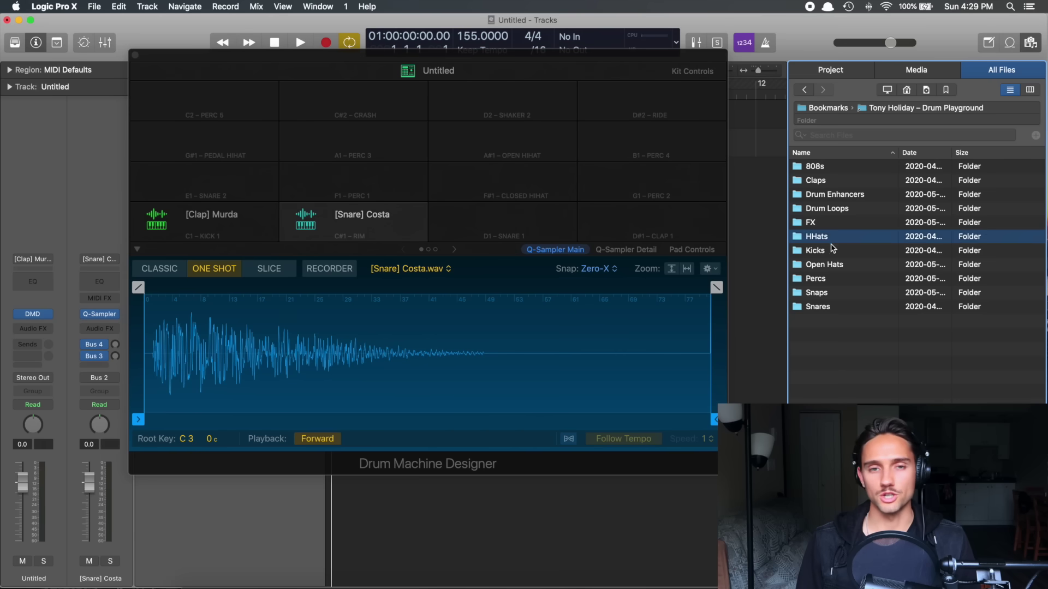
left_click(832, 249)
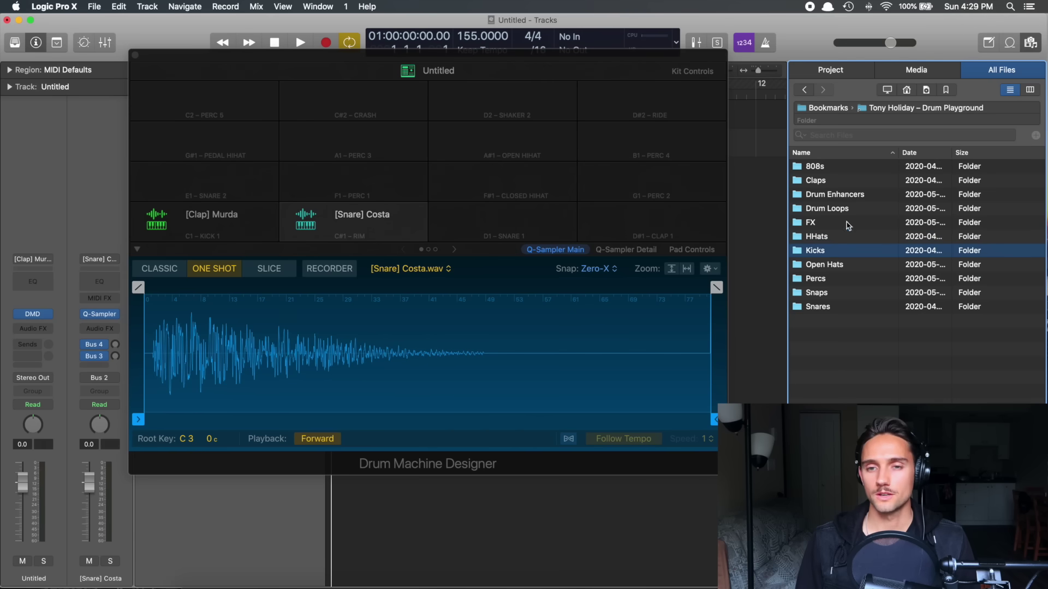
- Preview kicks in Kicks > Hip Hop/Pop, then drop the Serum High Cut Toronto kick onto pad D1
double_click(824, 254)
double_click(832, 171)
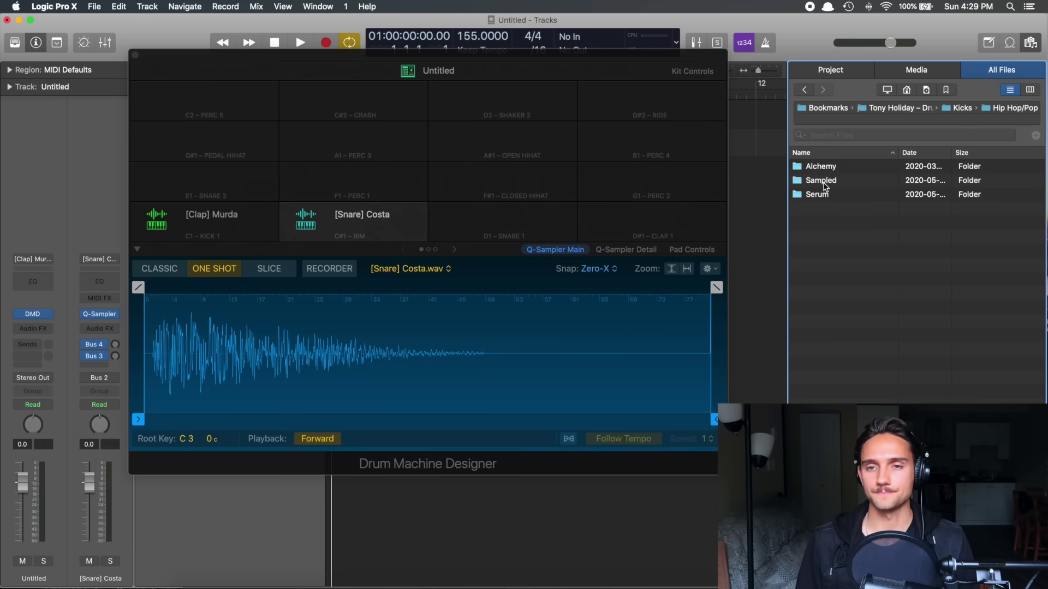
double_click(829, 186)
left_click(839, 191)
key("super+Up")
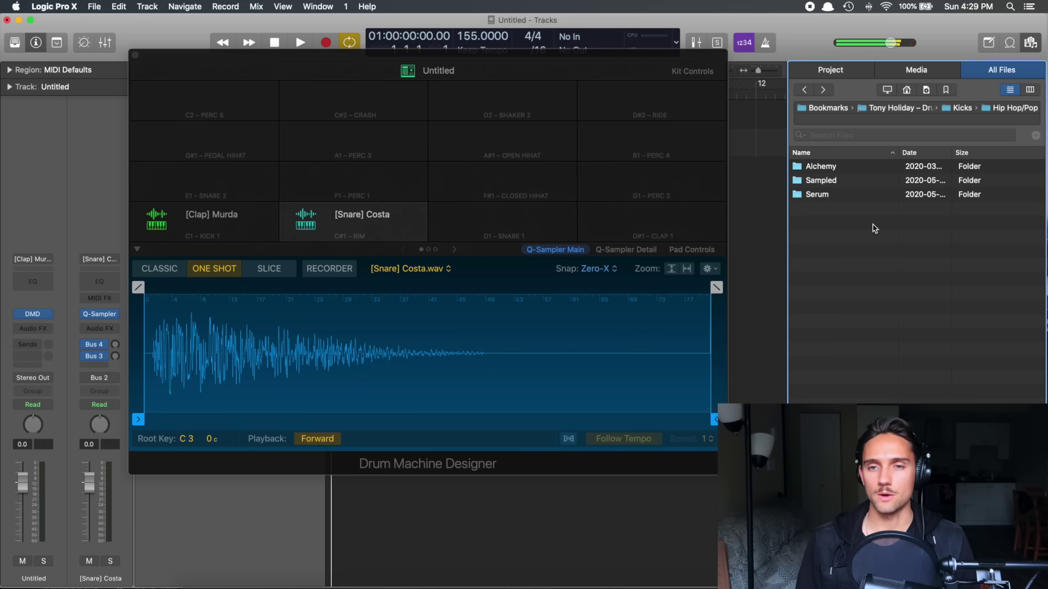
double_click(826, 193)
left_click(849, 182)
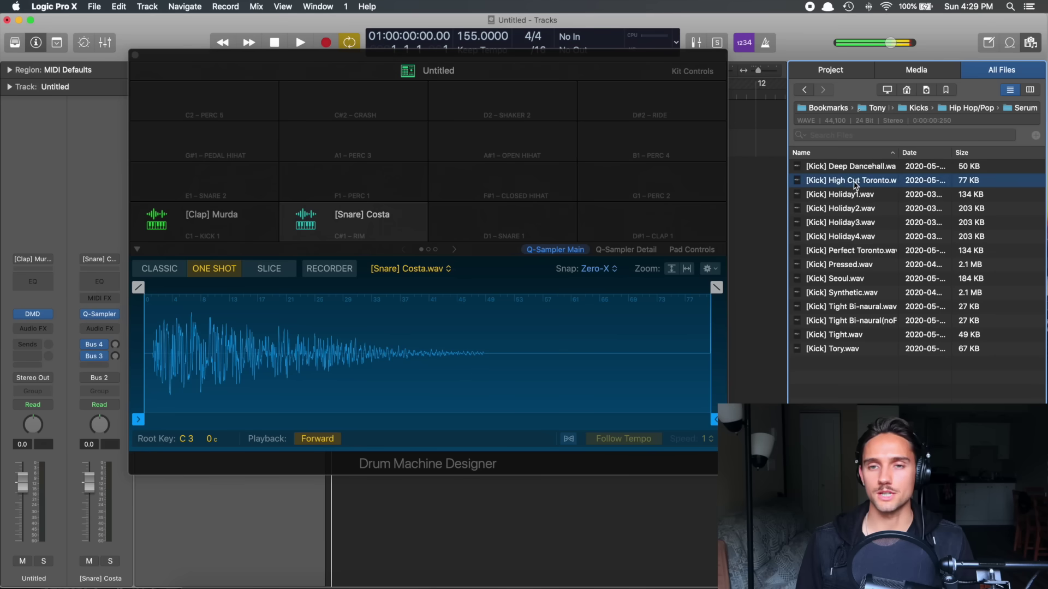
left_click_drag(864, 185, 417, 141)
left_click_drag(479, 203, 532, 219)
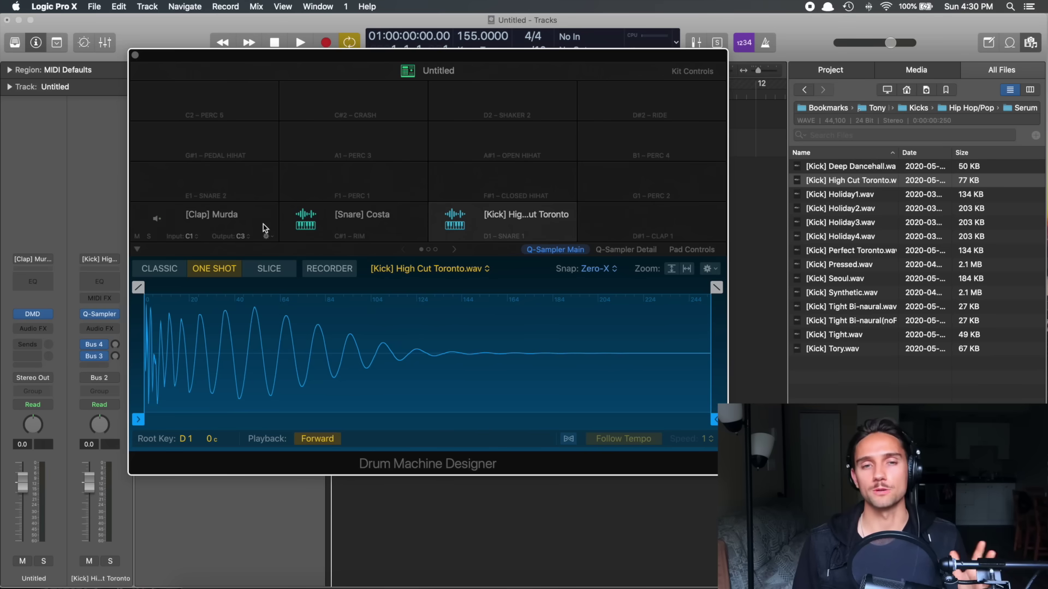
- Add the Benz hi-hat from HHats > Hip Hop/Pop to the drum machine
mouse_move(382, 228)
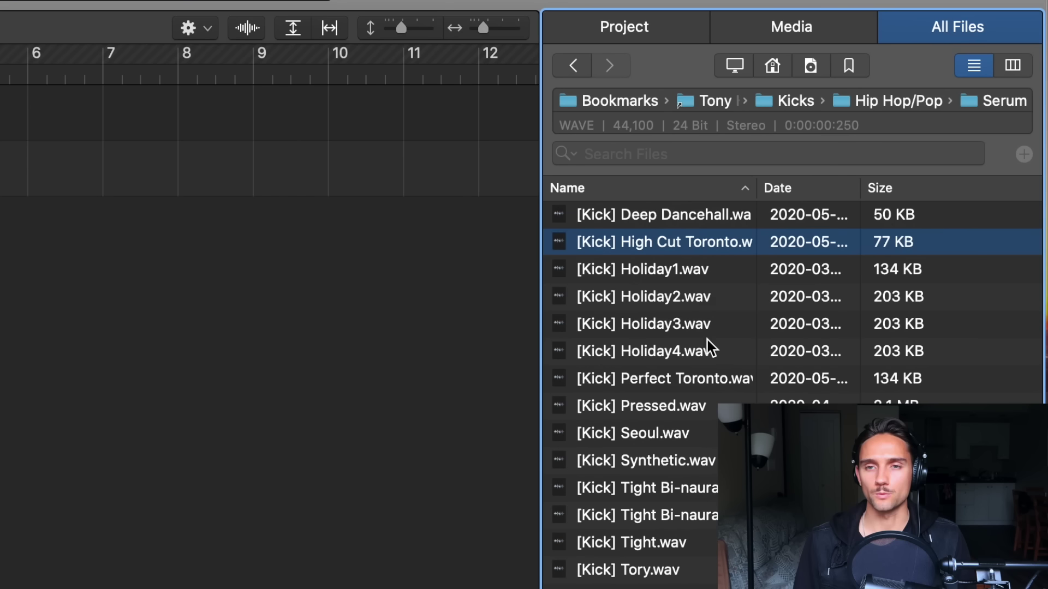
left_click(729, 110)
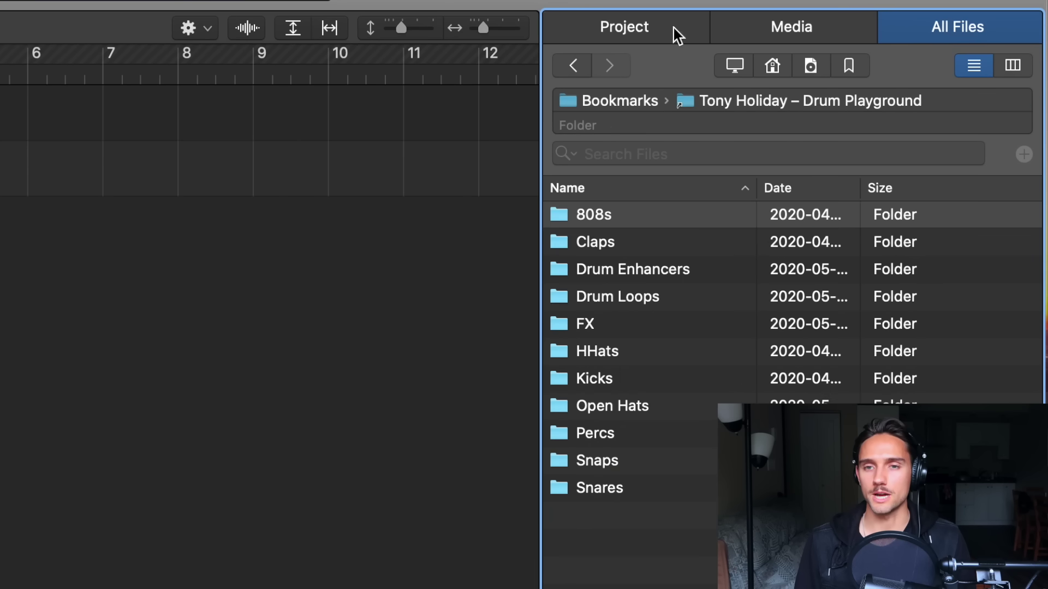
double_click(615, 356)
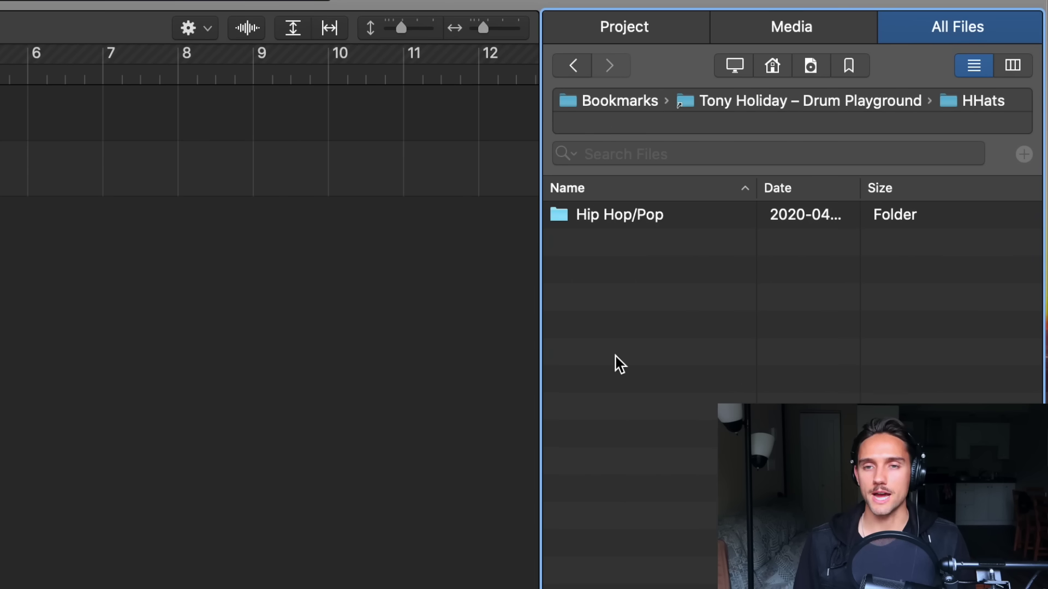
double_click(644, 220)
left_click(339, 303)
left_click(358, 254)
left_click(312, 286)
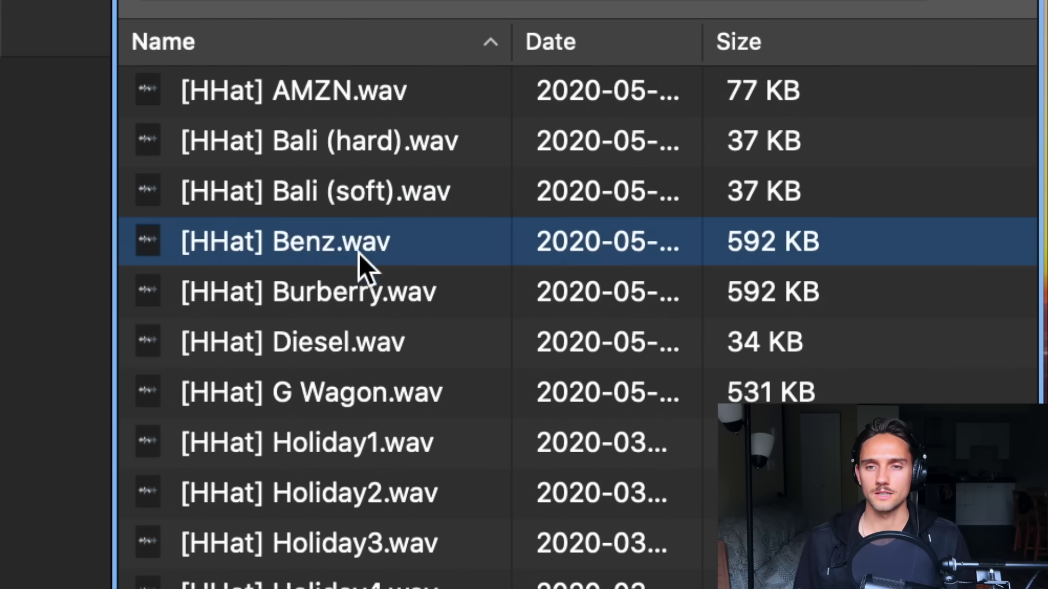
left_click_drag(358, 255, 467, 225)
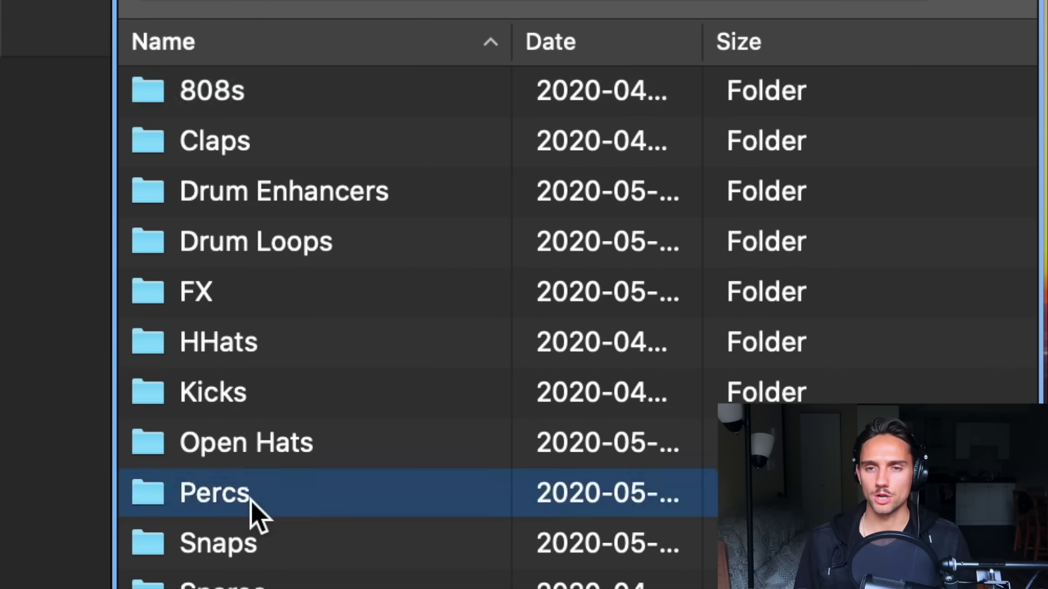
- Add the Clack perc from the Percs folder to drum track 2
double_click(250, 493)
left_click(319, 245)
left_click_drag(329, 205, 369, 229)
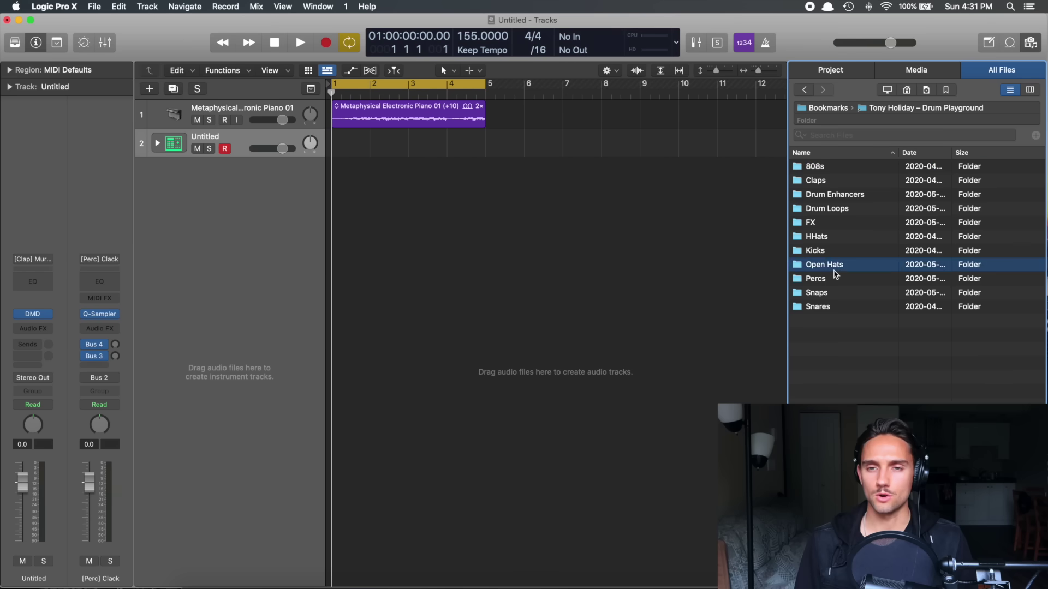
- Add the Shimmer open hat from Open Hats > Sampled to the drum machine
double_click(834, 270)
double_click(835, 184)
left_click_drag(840, 180, 249, 165)
left_click_drag(250, 165, 249, 165)
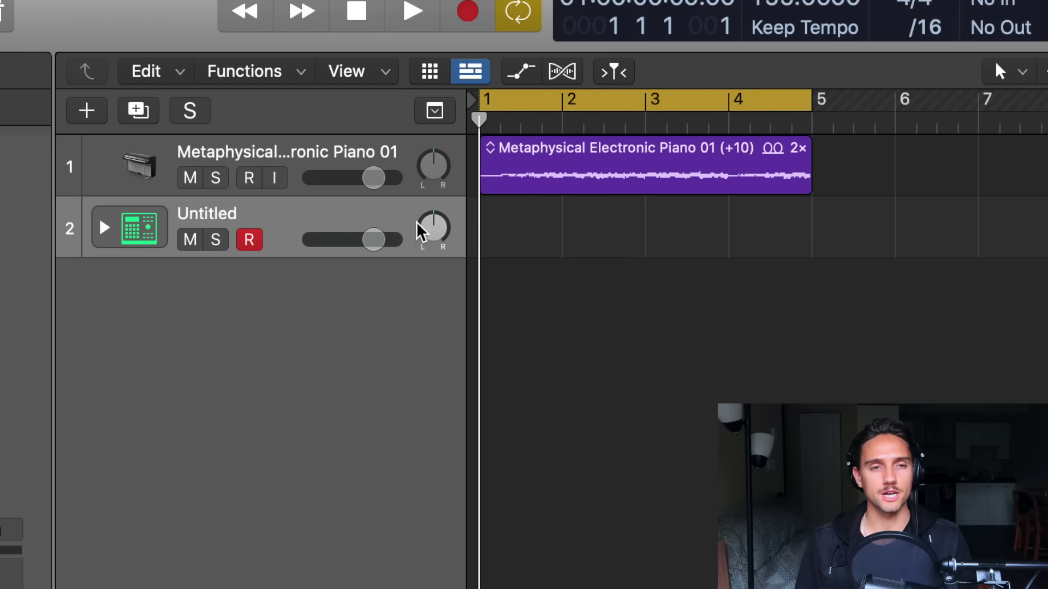
double_click(281, 220)
type("DMD")
key("Return")
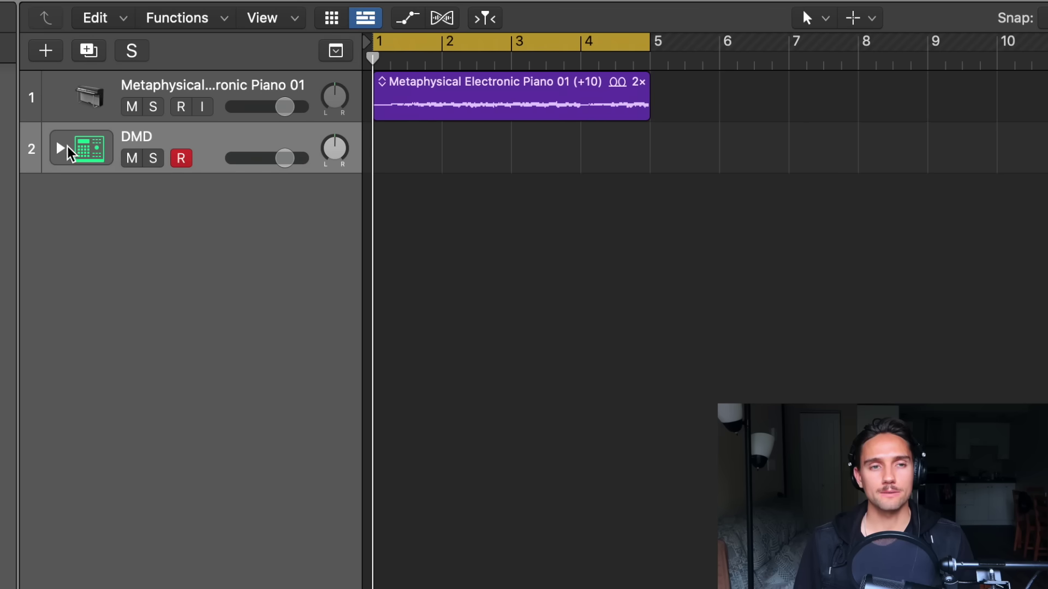
left_click(60, 149)
key("Down")
key("Down")
key("Down")
key("Down")
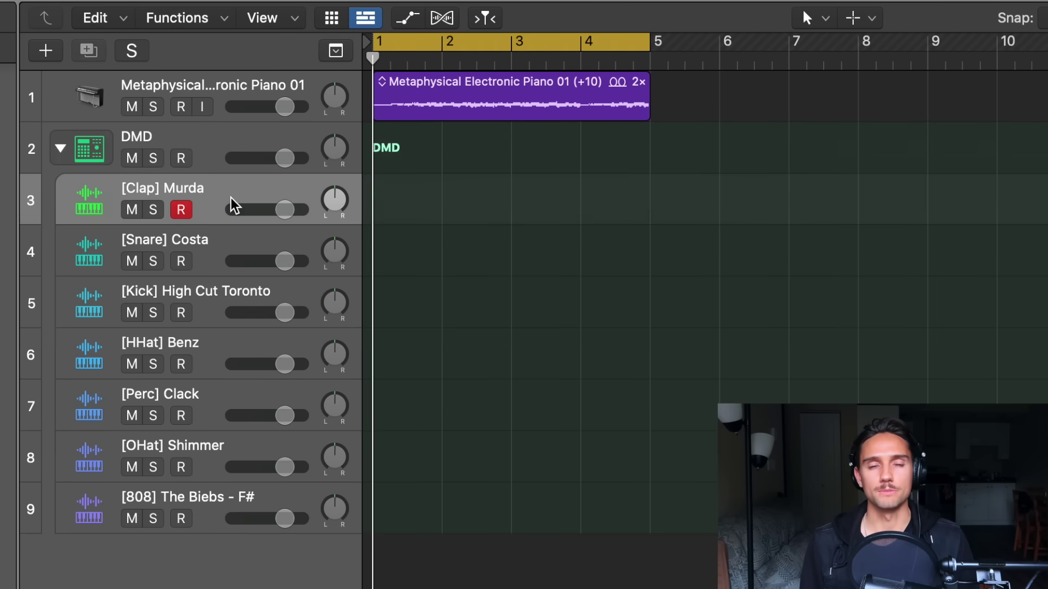
key("Down")
key("Down")
key("Down")
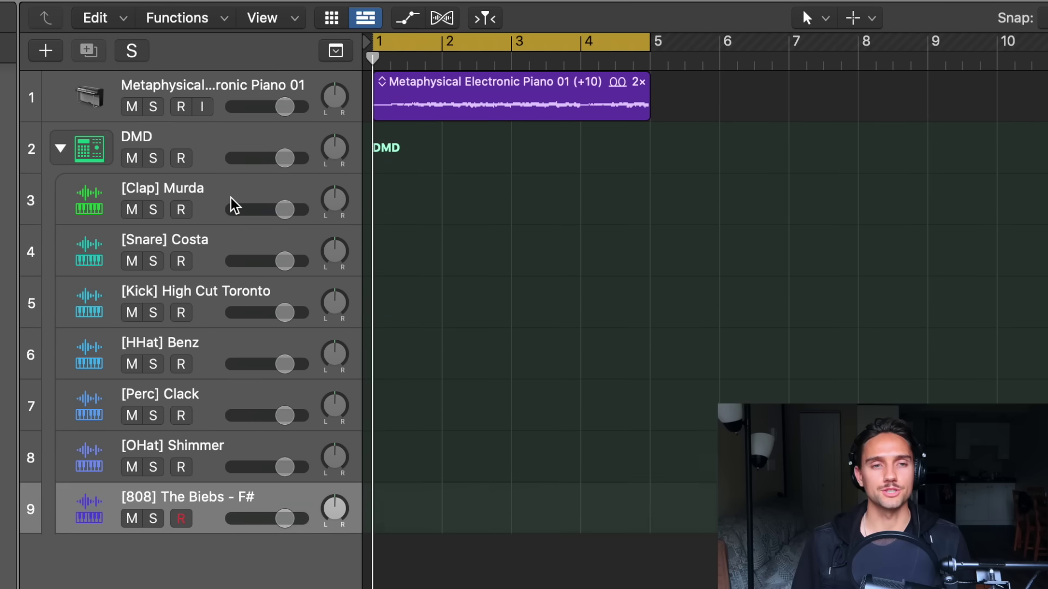
left_click(247, 184)
left_click_drag(284, 210, 349, 222)
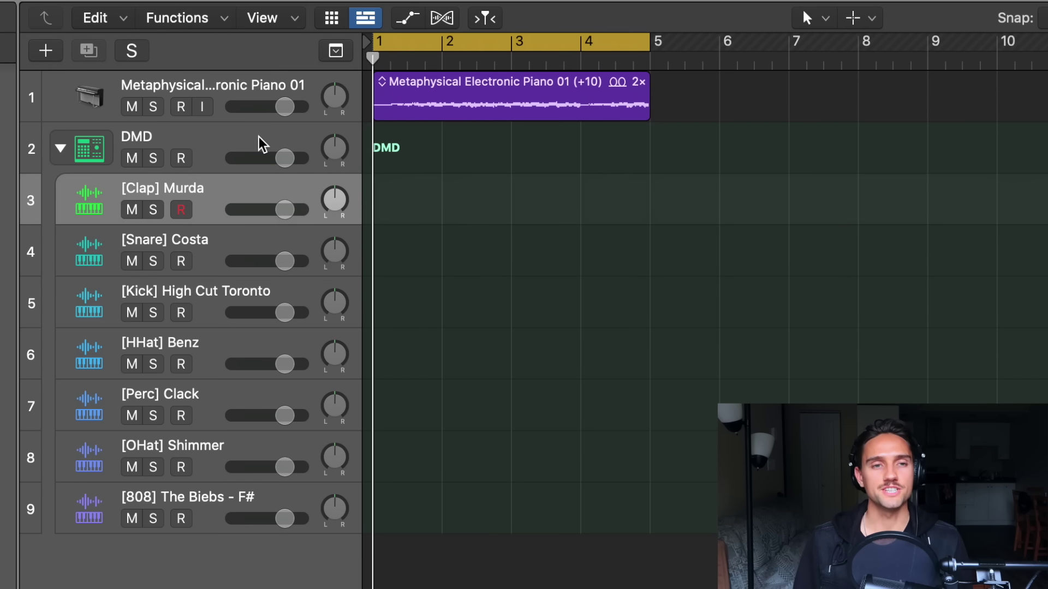
left_click(158, 144)
left_click_drag(284, 158, 267, 160)
left_click(266, 159, "alt")
left_click(287, 181)
left_click(285, 240)
left_click(281, 298)
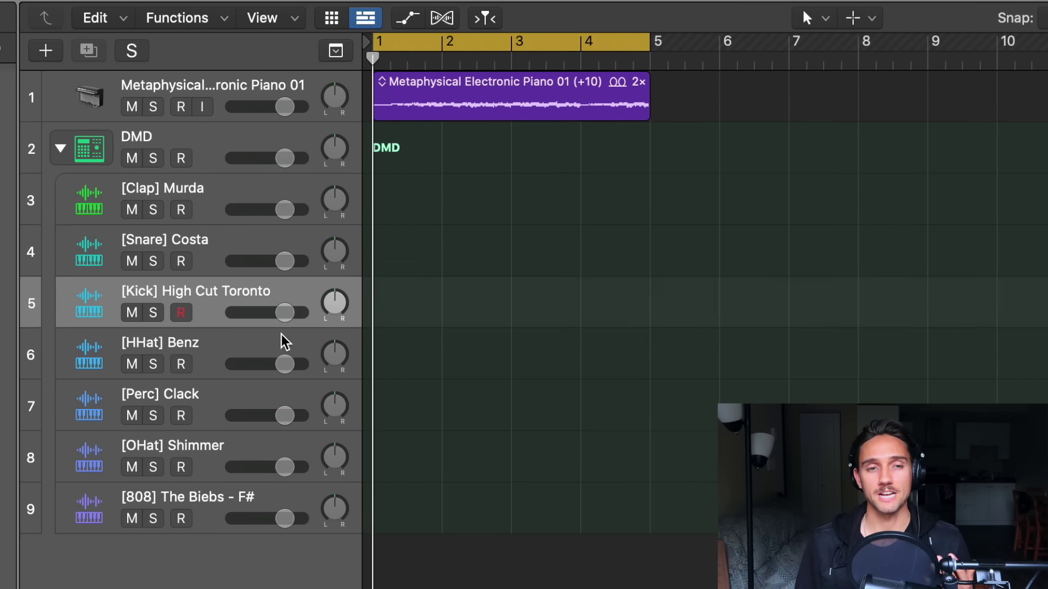
left_click(283, 341)
left_click(262, 140)
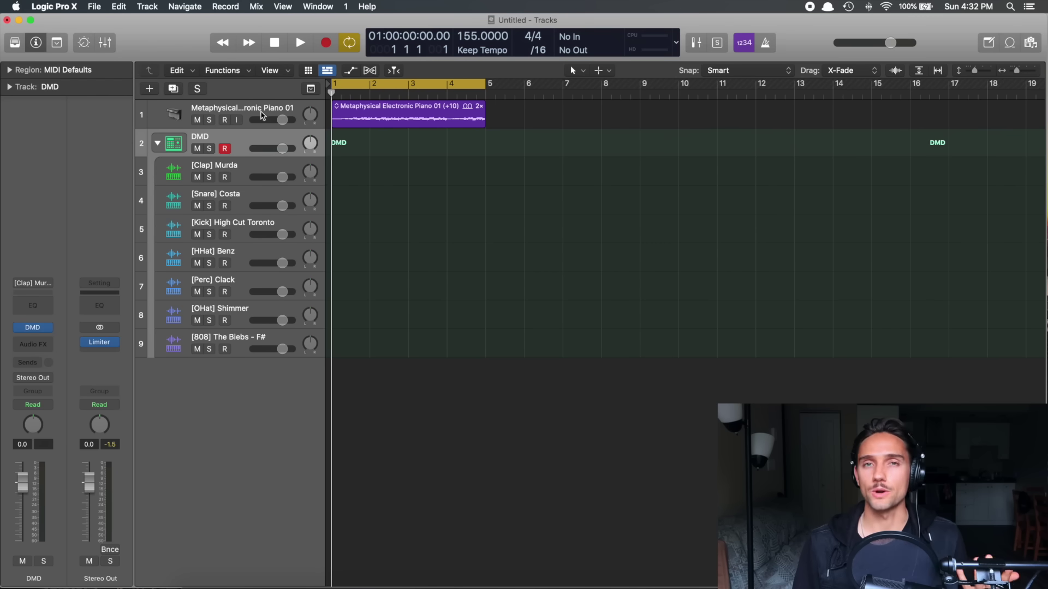
- Check the side-chain source options of the piano track's Compressor
left_click(266, 110)
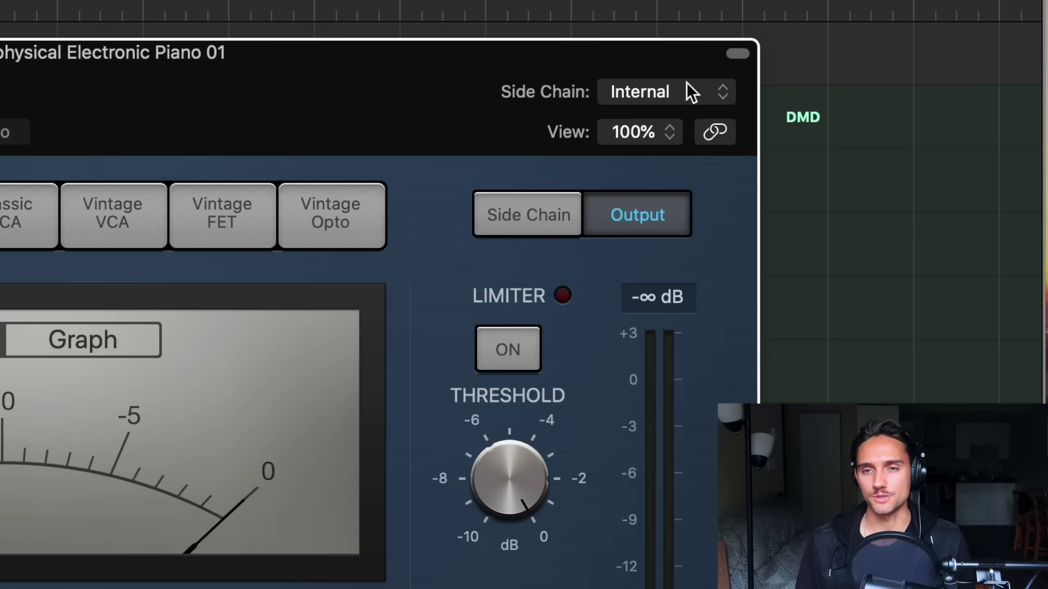
left_click(688, 87)
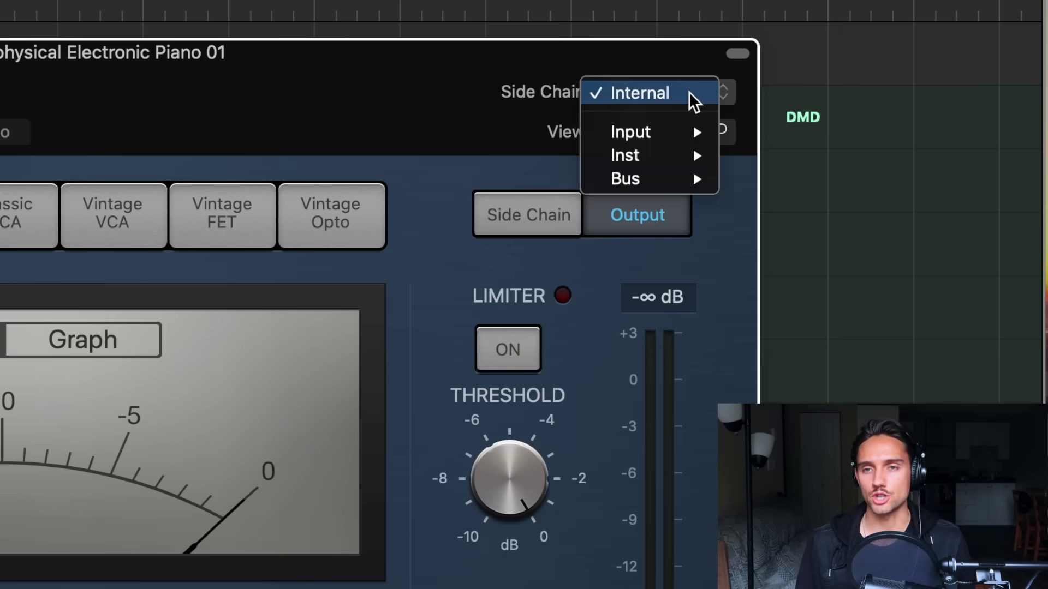
mouse_move(659, 159)
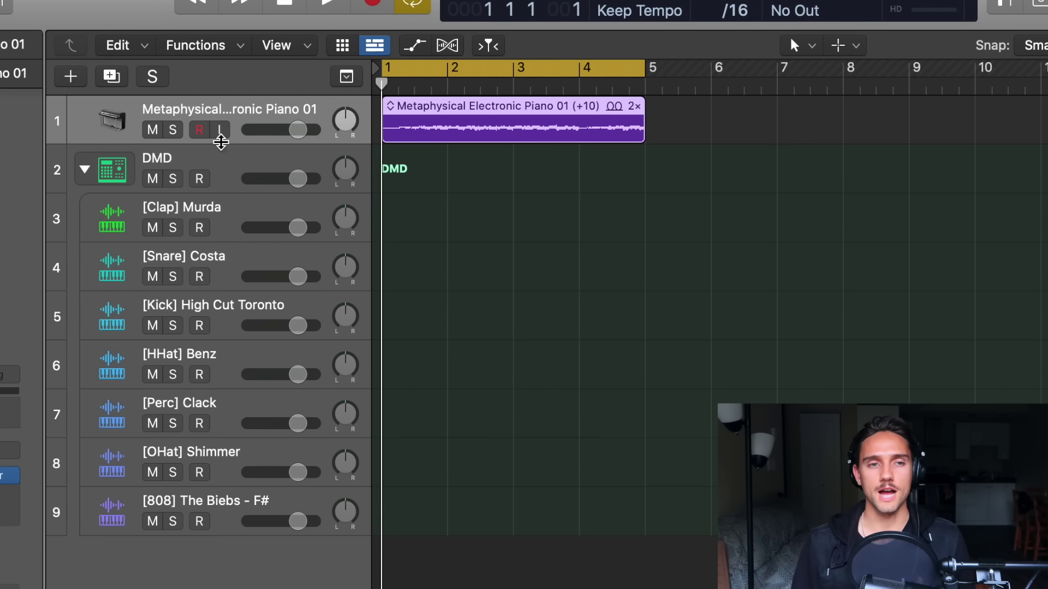
- Record-arm the DMD track and collapse its drum sub-tracks into one lane
left_click(215, 166)
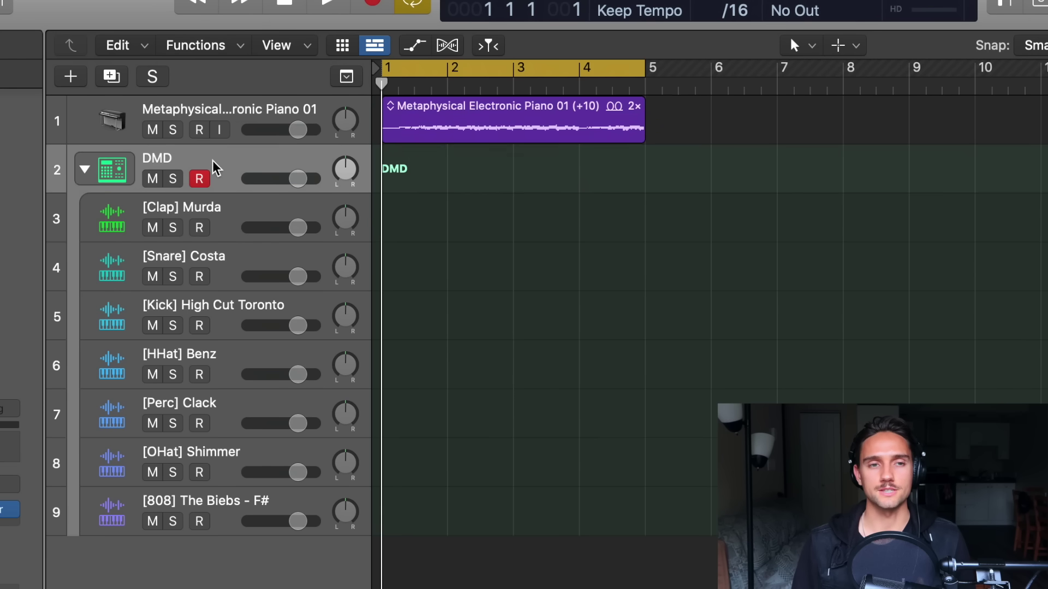
left_click(85, 169)
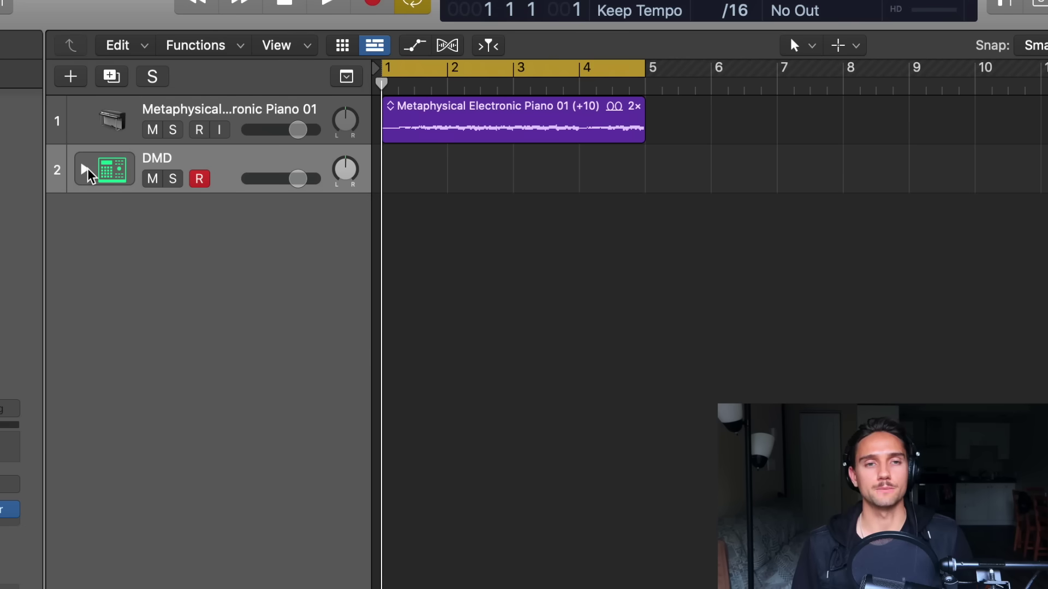
right_click(428, 180)
- Create a pattern region on the DMD lane and enlarge the Step Sequencer to edit it
left_click(482, 198)
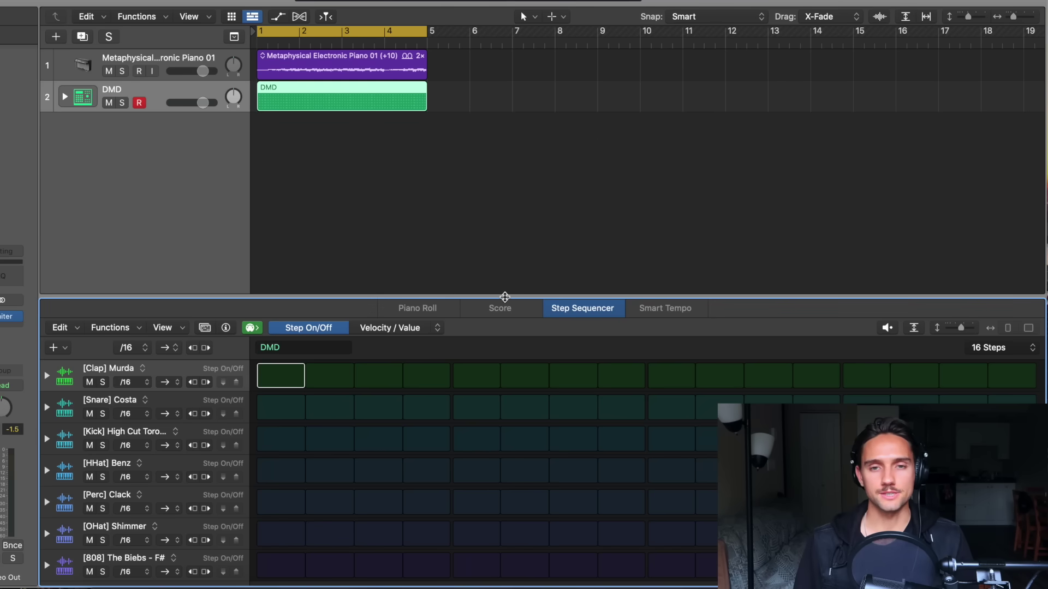
left_click_drag(505, 297, 546, 80)
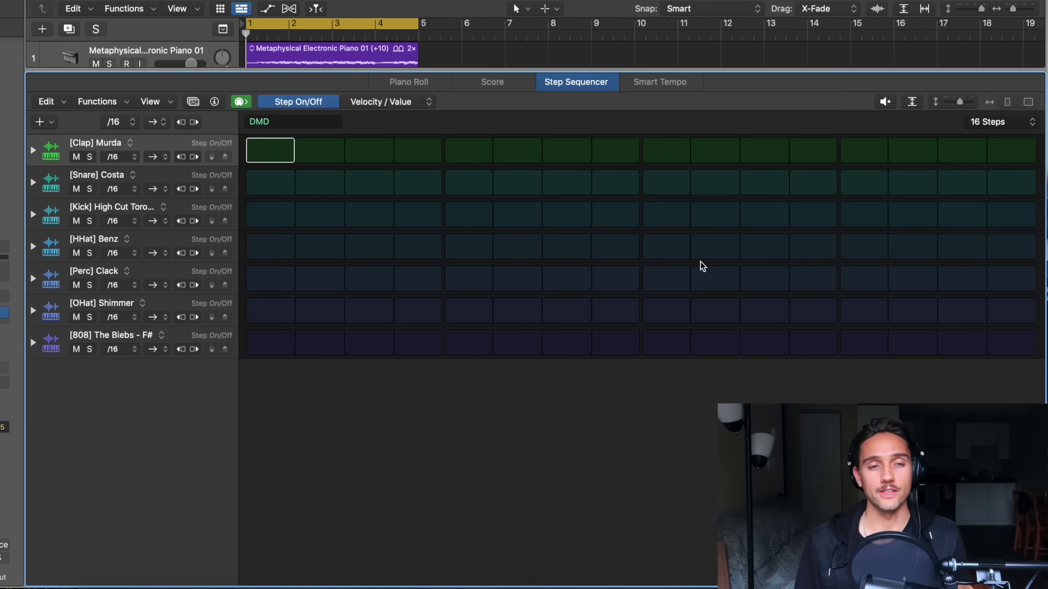
left_click(468, 150)
left_click(482, 148)
left_click(989, 122)
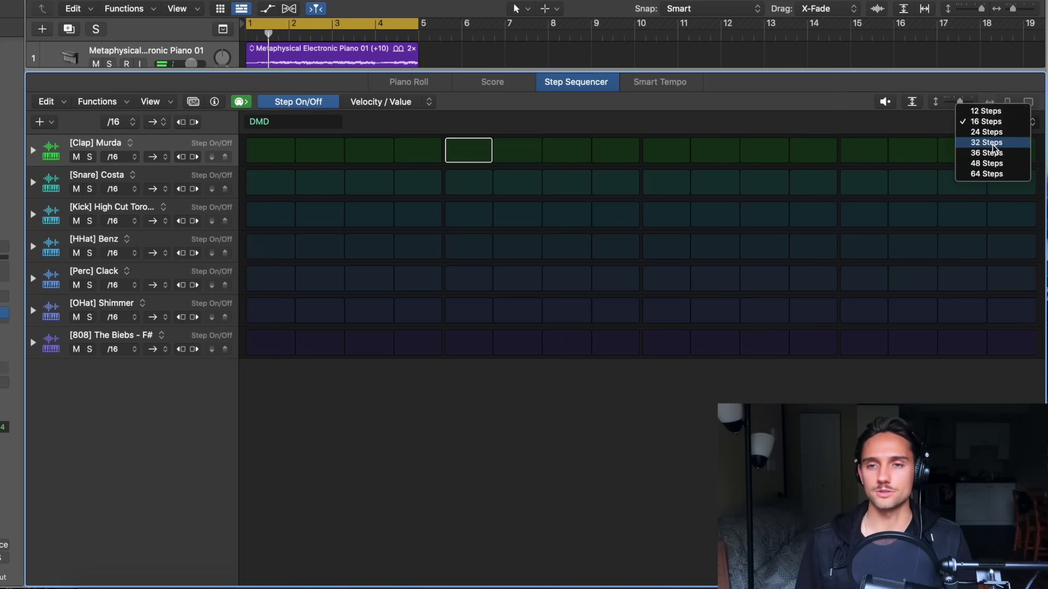
- Set the pattern to 32 steps and program a clap hit plus three snare hits
left_click(986, 143)
left_click(837, 154)
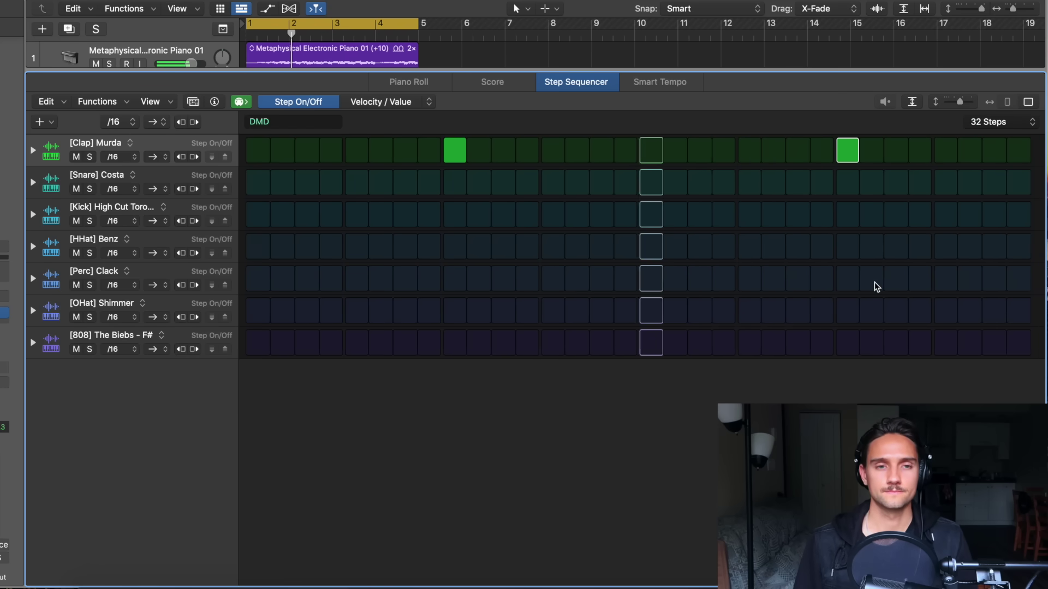
left_click(455, 183)
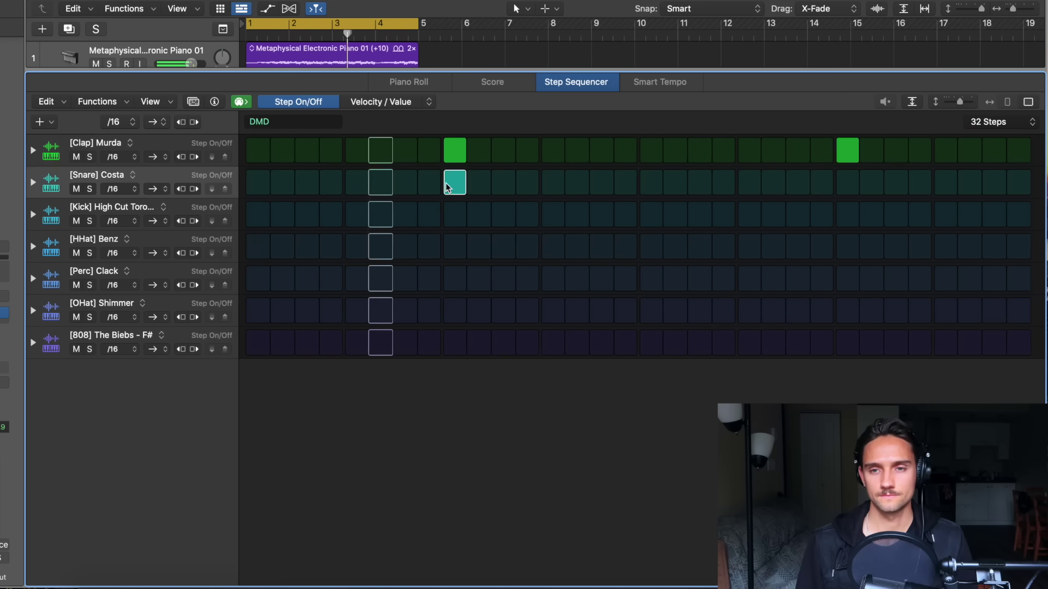
left_click(847, 183)
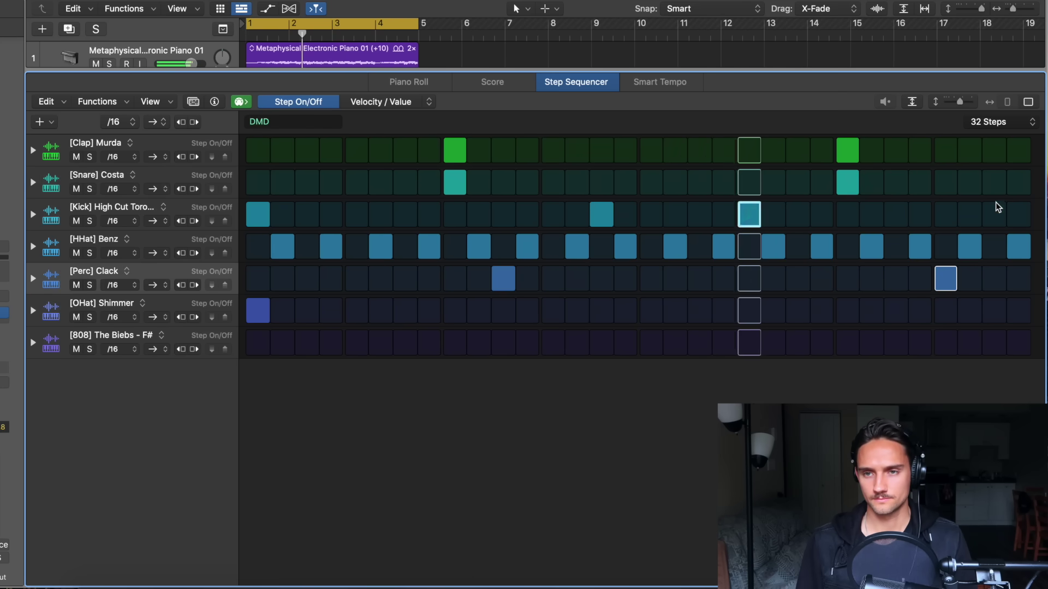
left_click(996, 183)
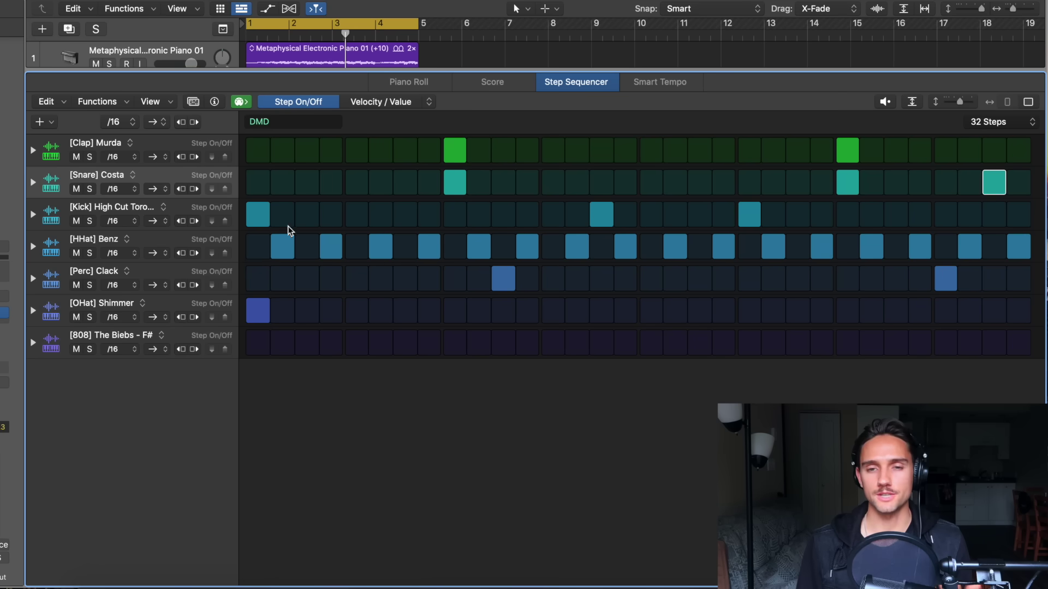
left_click(166, 241)
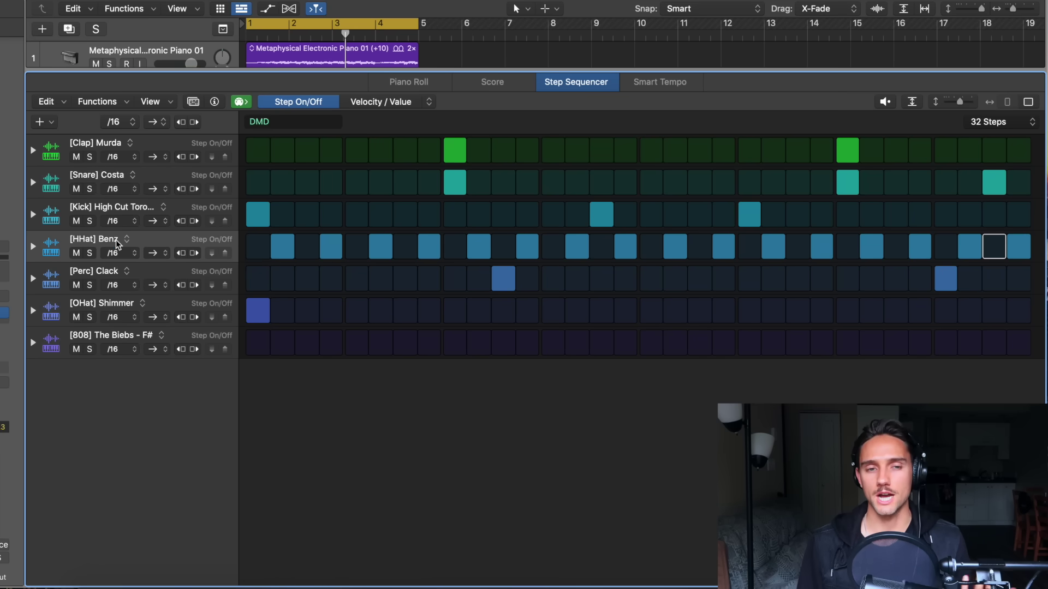
- Rotate the HHat Benz row's steps until its hits start on step 1 and fall on every other step
left_click(185, 254)
left_click(185, 253)
left_click(185, 253)
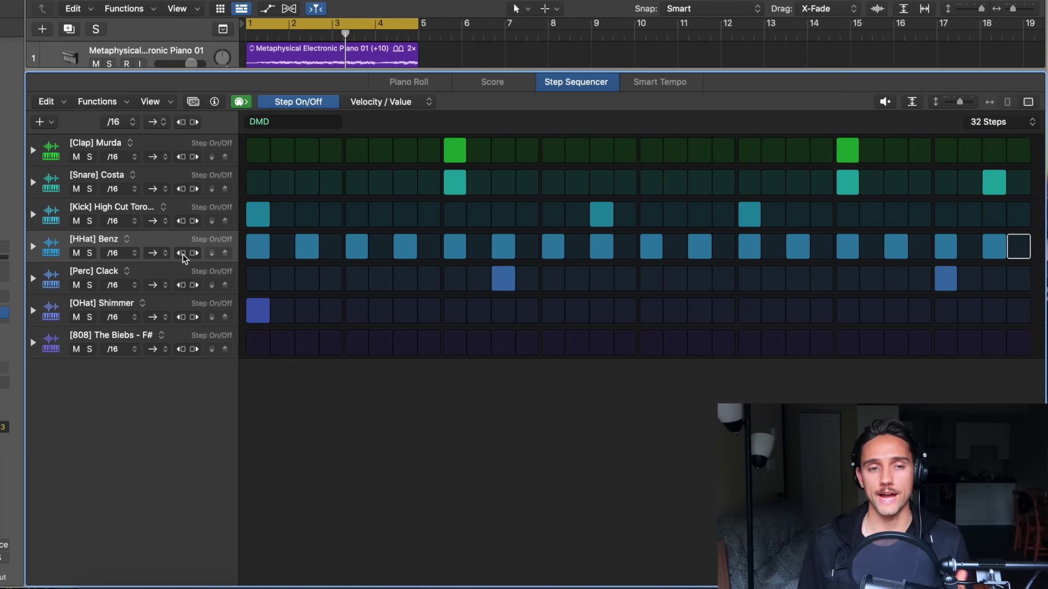
left_click(193, 254)
left_click(193, 254)
left_click(193, 254)
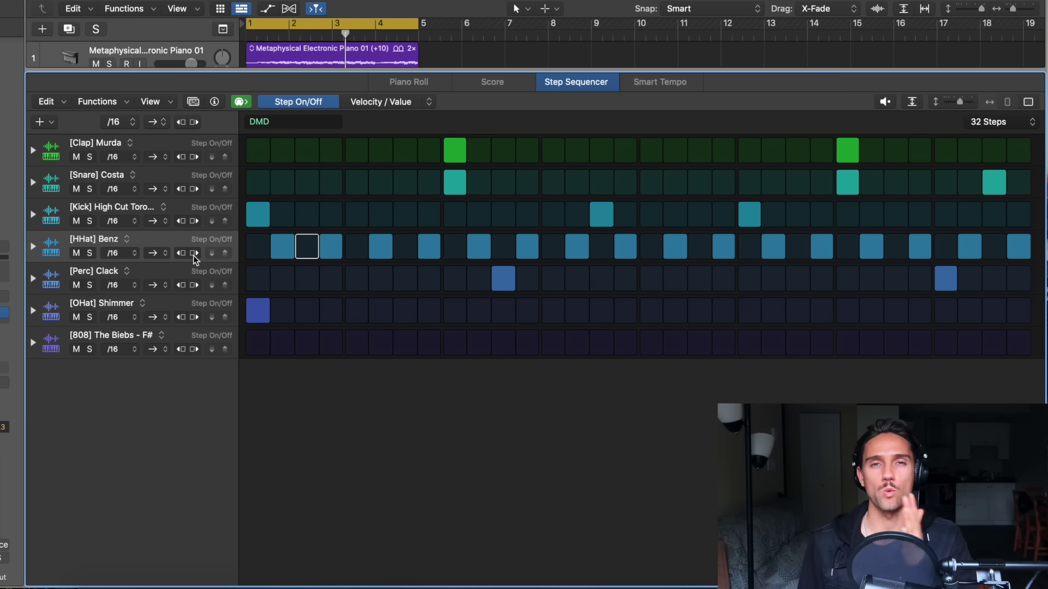
left_click(181, 254)
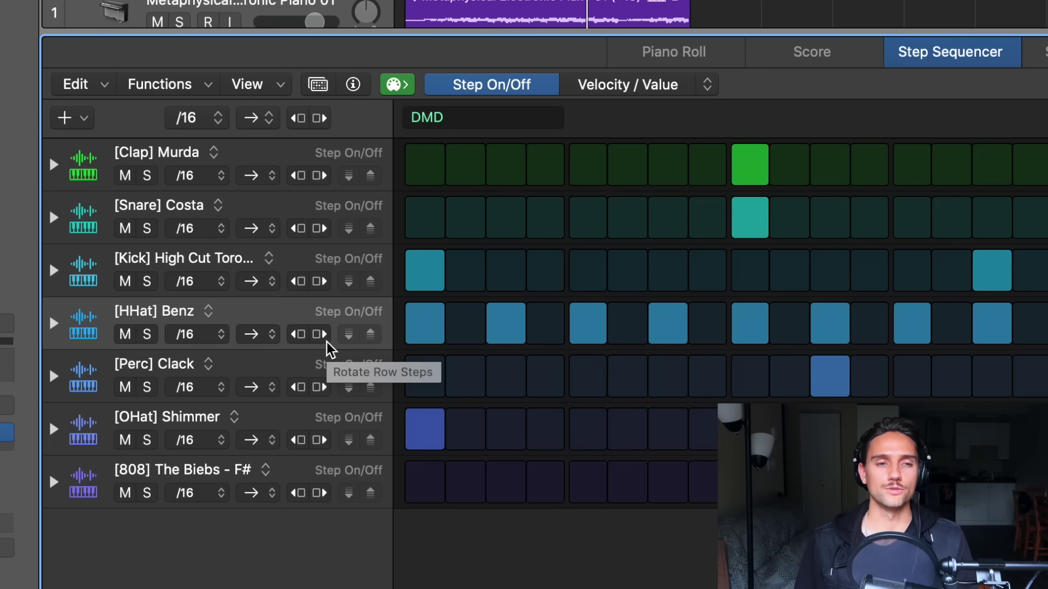
- Briefly expand and collapse the clap and snare rows' parameter lanes
left_click(53, 164)
left_click(53, 163)
left_click(53, 217)
left_click(53, 217)
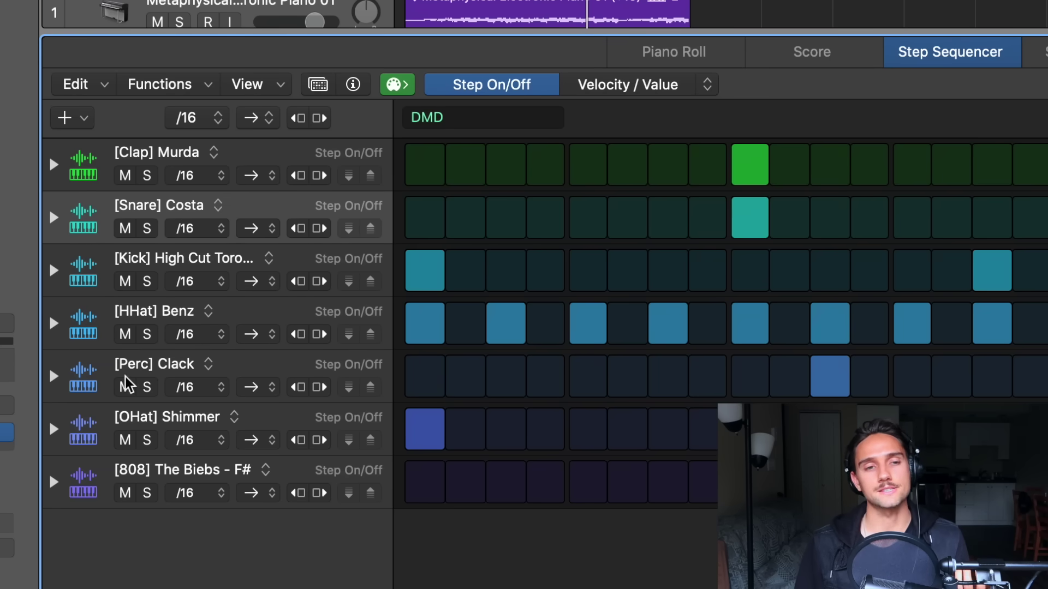
- Add a Start Offset lane to the HHat Benz row and raise every hi-hat step to 6%
left_click(54, 324)
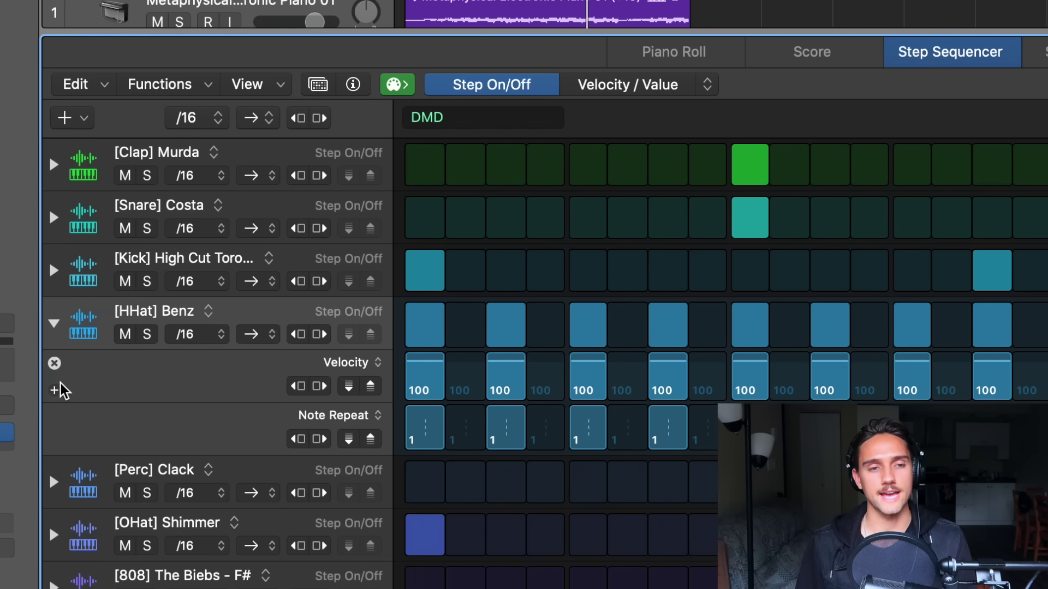
left_click(55, 444)
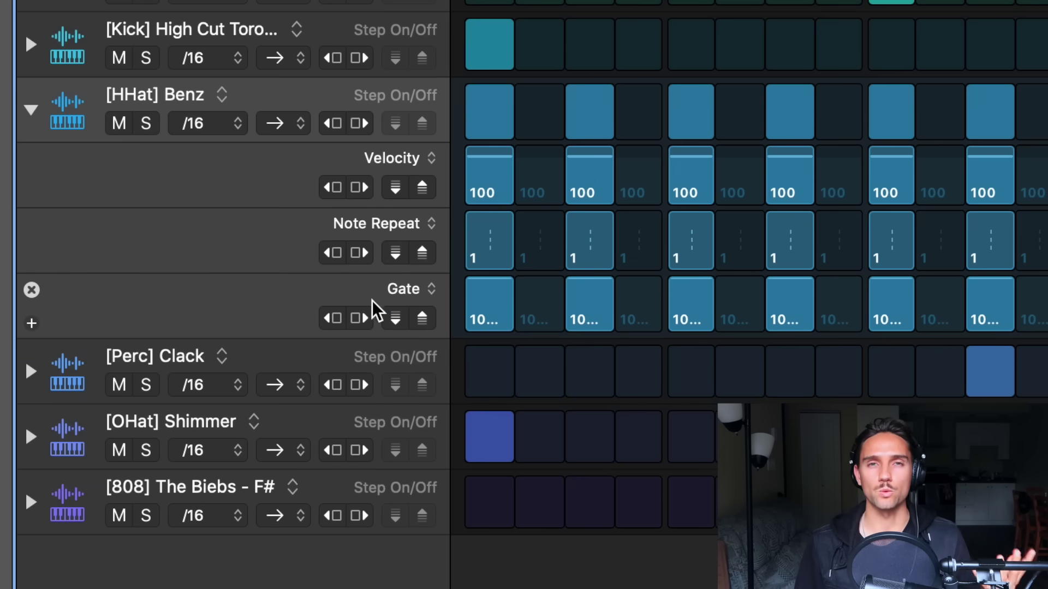
left_click(431, 287)
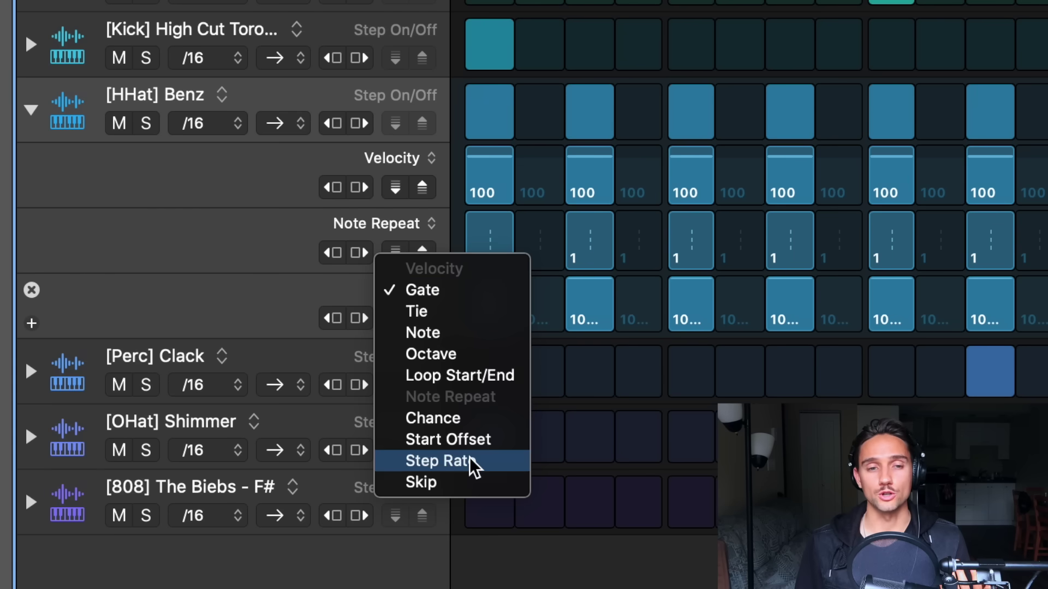
left_click(474, 440)
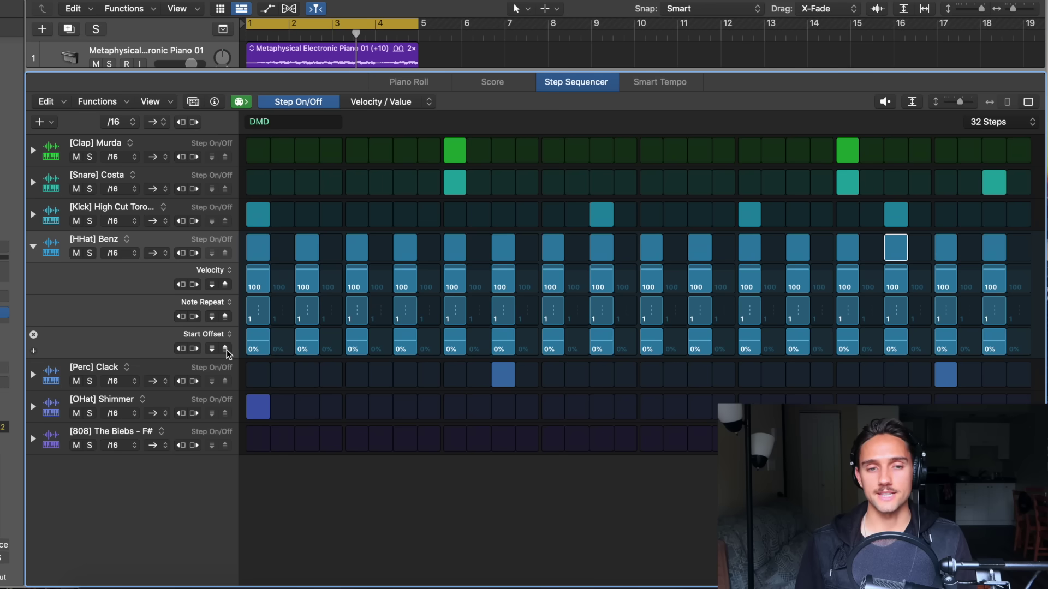
left_click(225, 349)
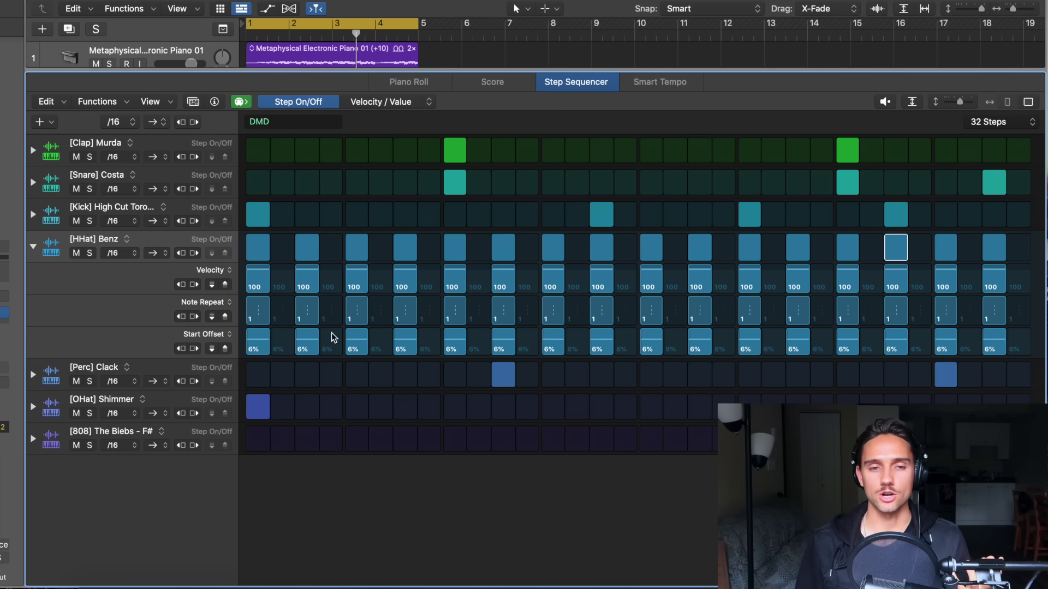
- Raise all hi-hat start offsets to 8%, undoing a single-step offset change
left_click(225, 348)
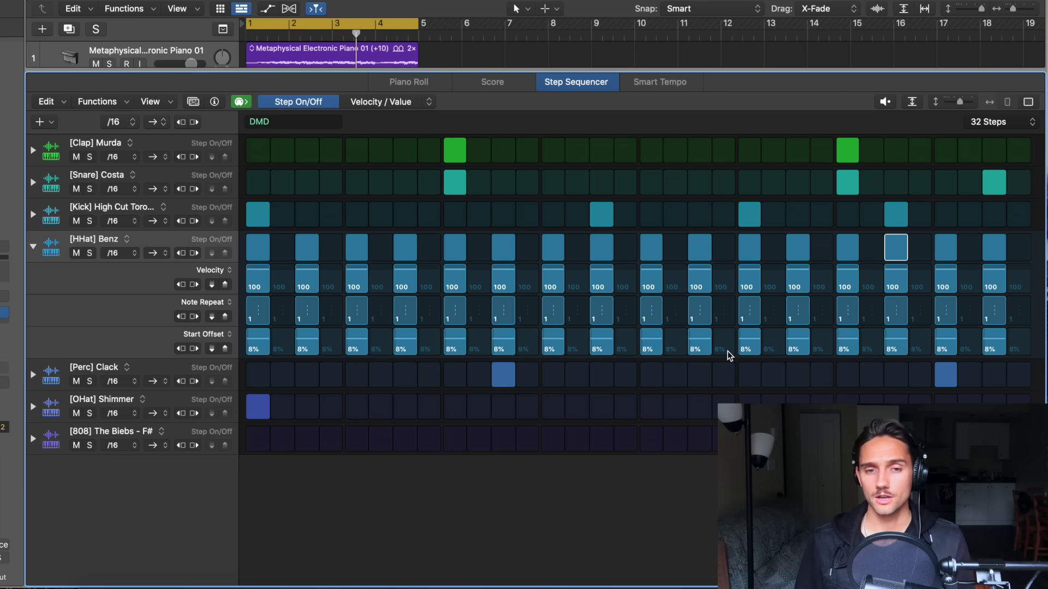
left_click_drag(457, 347, 457, 347)
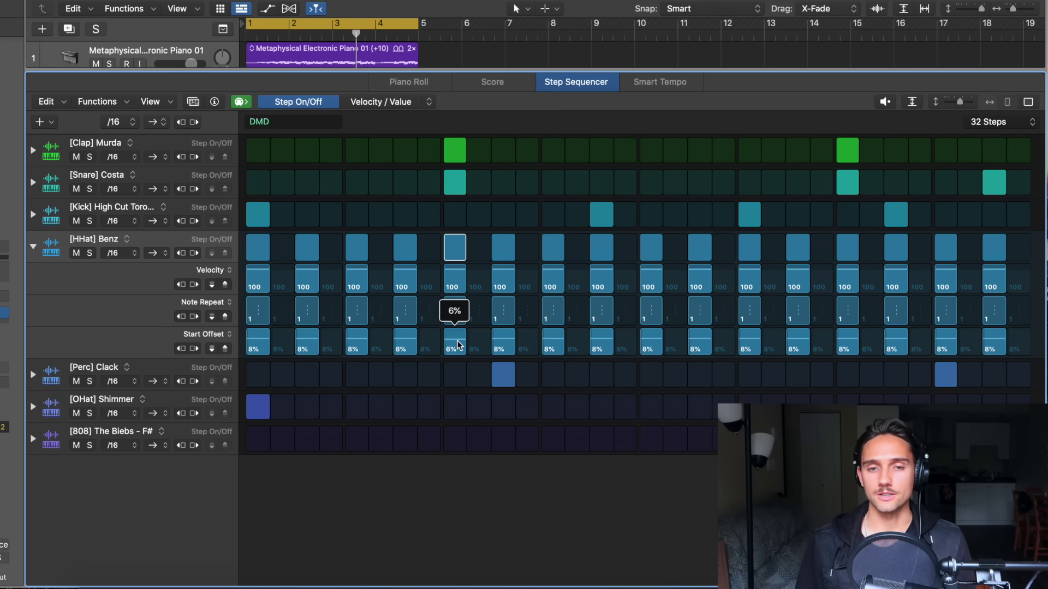
key("super+z")
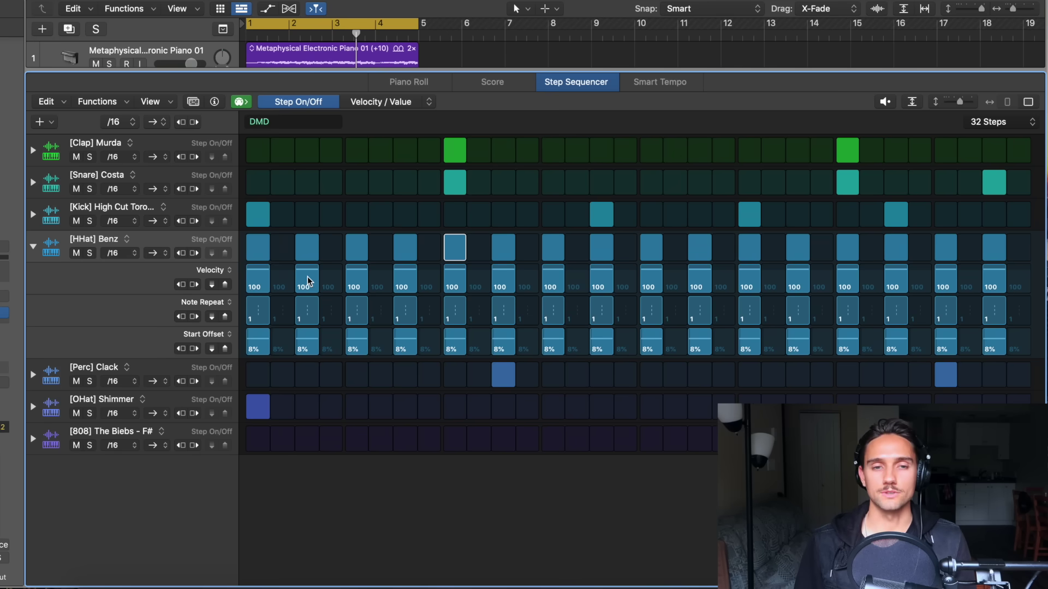
- Lower HHat velocities on steps 3, 7 and later, down to values like 73, 64, 87, 86, 79 and 76
left_click_drag(308, 279, 308, 281)
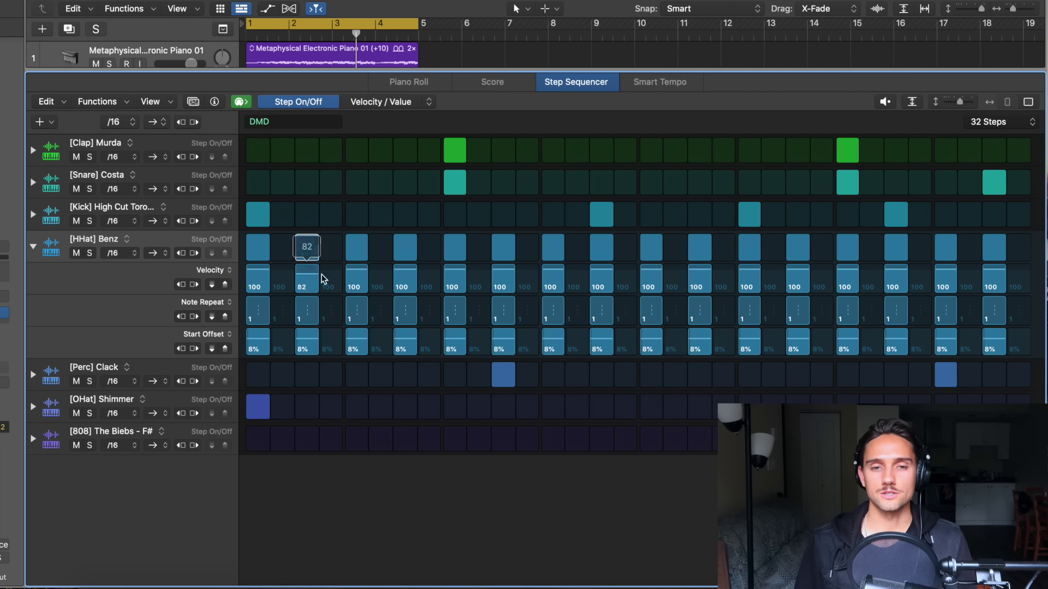
left_click_drag(400, 279, 401, 285)
left_click_drag(493, 281, 494, 284)
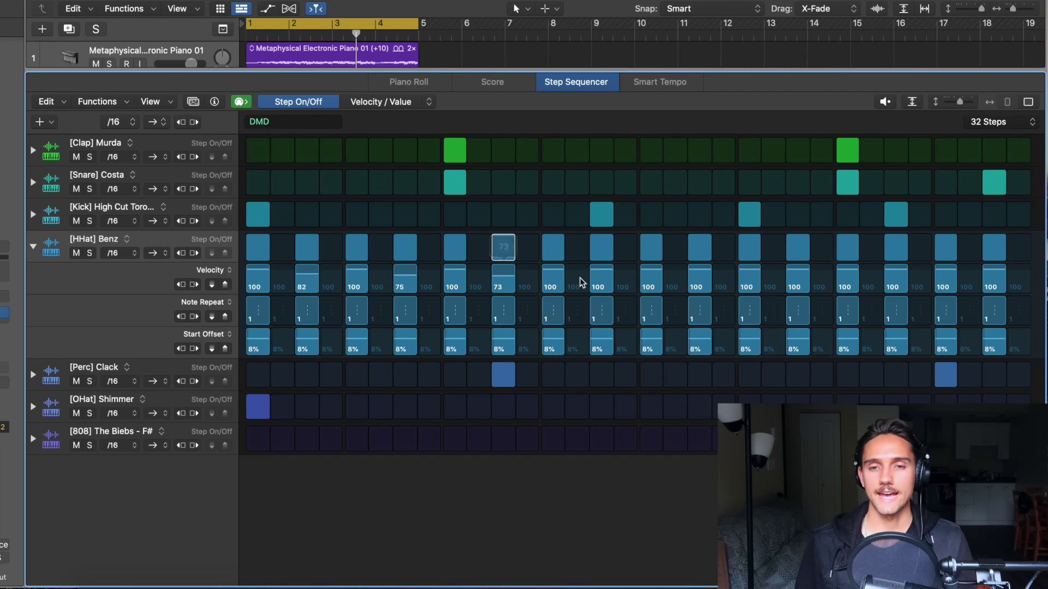
left_click_drag(602, 280, 603, 286)
left_click_drag(696, 279, 696, 283)
left_click_drag(796, 280, 798, 283)
left_click_drag(895, 278, 895, 284)
left_click_drag(993, 280, 993, 284)
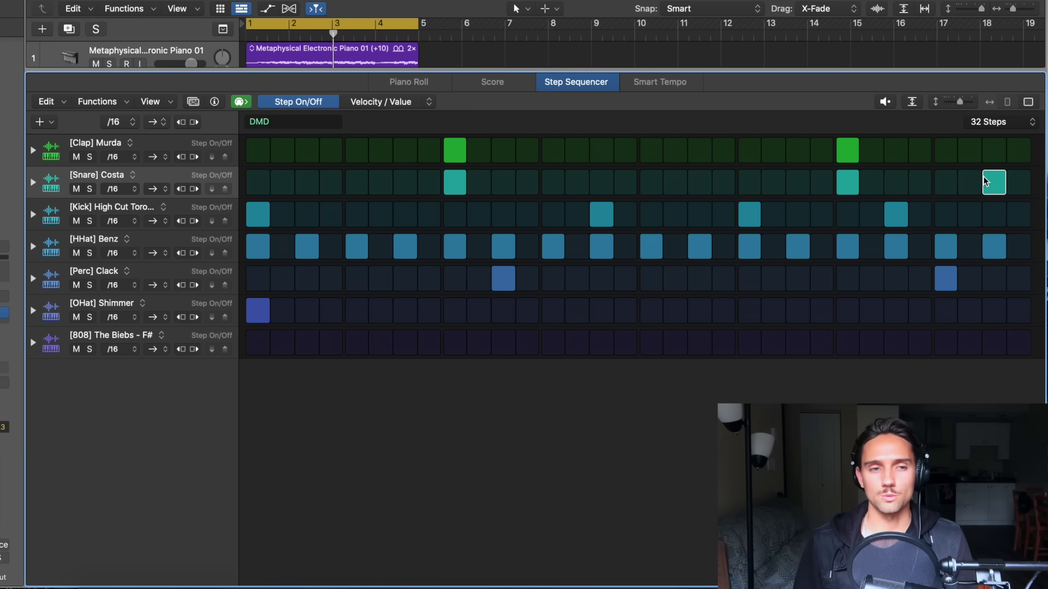
- Give the closing snare step a repeat roll, with the next step at repeat 1 and the rolled hit at velocity 71
left_click(33, 182)
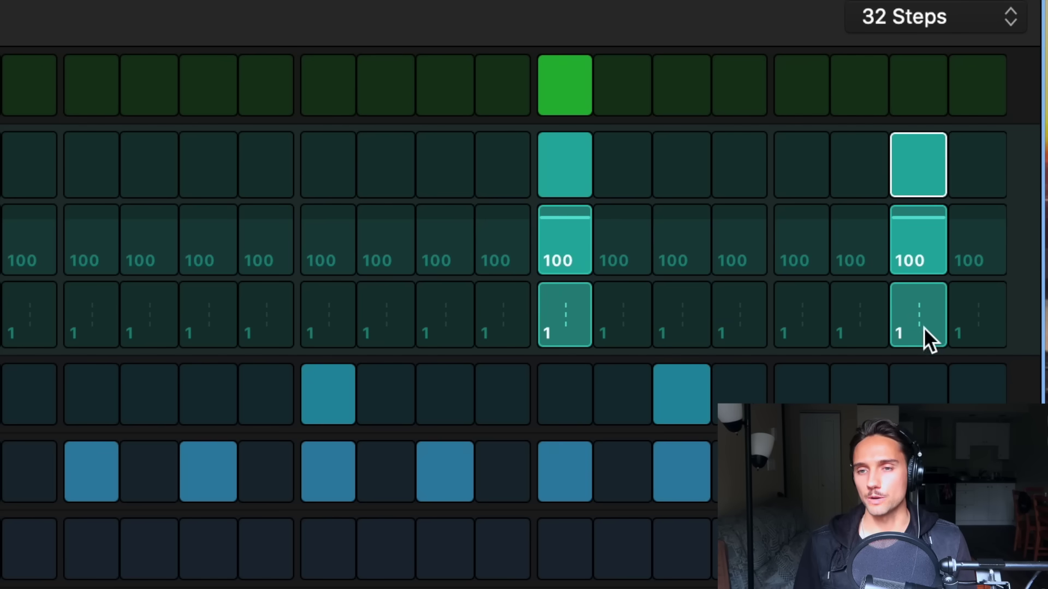
left_click_drag(936, 330, 952, 1)
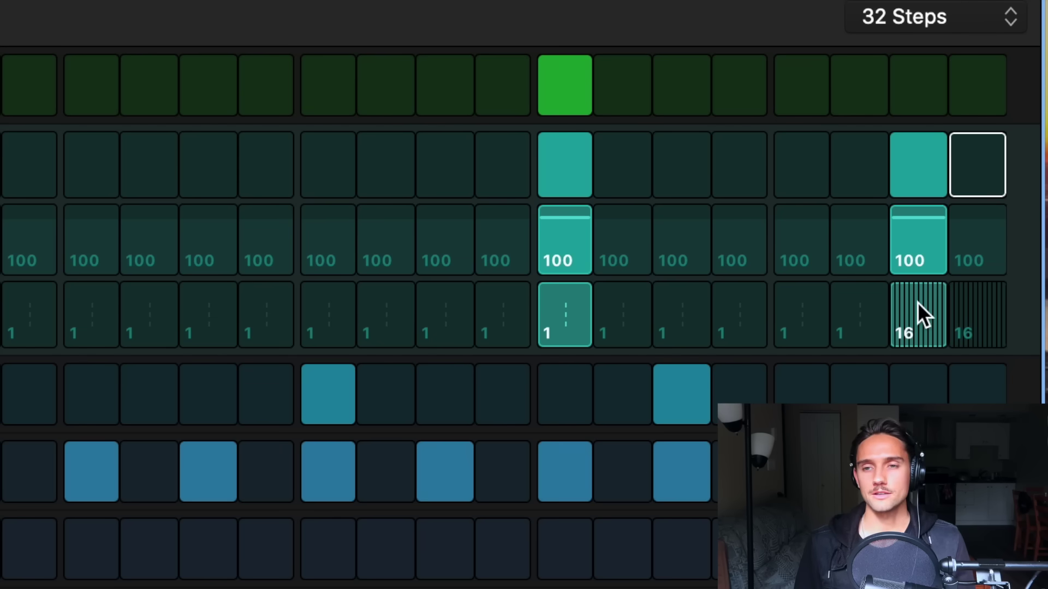
left_click_drag(918, 303, 926, 337)
left_click(974, 192)
left_click_drag(979, 306, 979, 350)
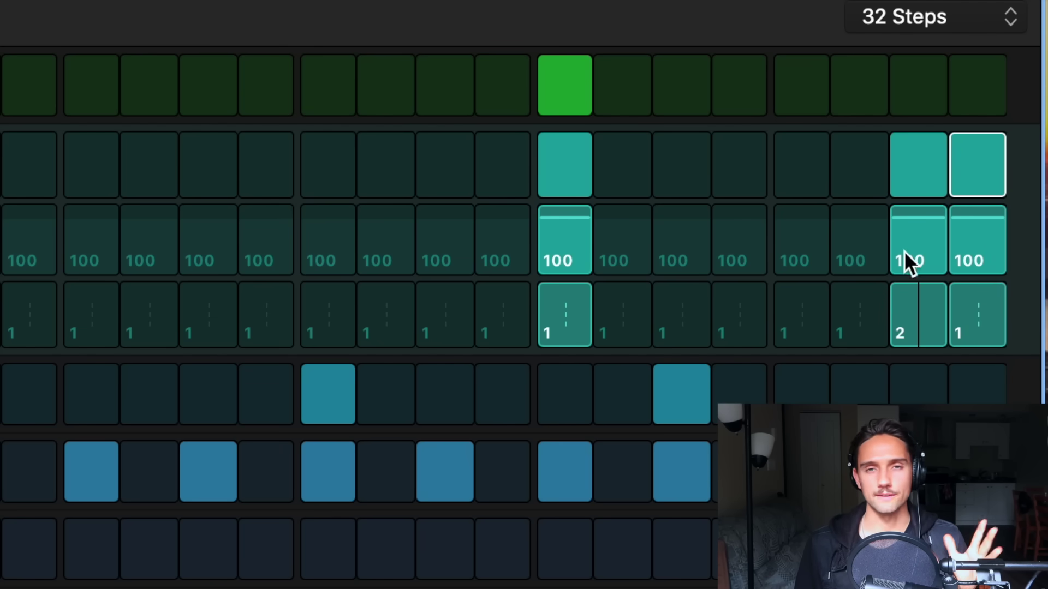
left_click_drag(911, 245, 923, 238)
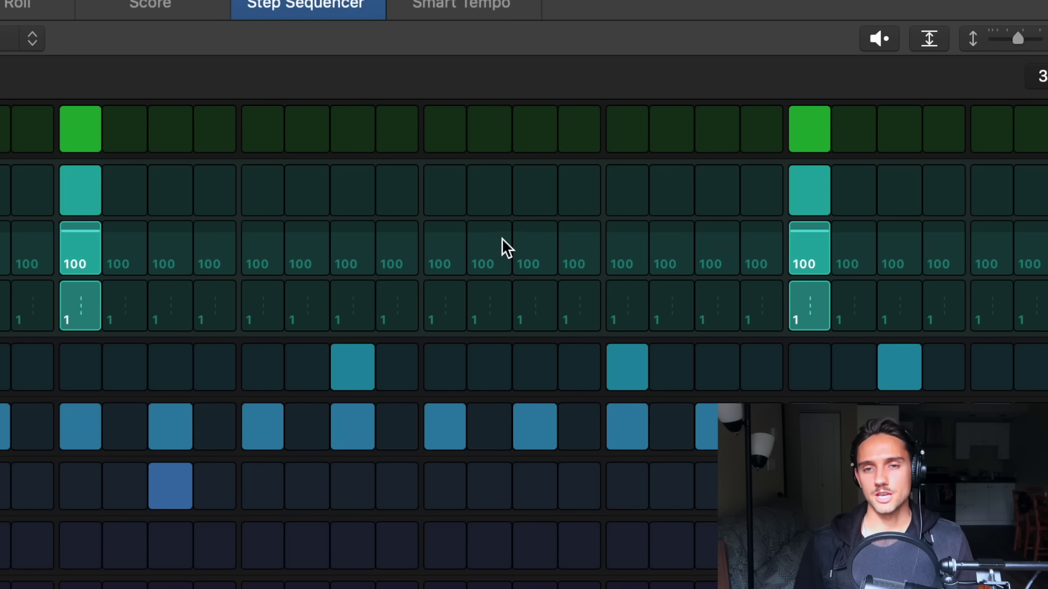
- Add extra snare steps, one with a 6-hit repeat, and set them to velocities around 70
mouse_move(430, 194)
left_mouse_down()
mouse_move(556, 192)
mouse_move(452, 193)
mouse_move(534, 191)
left_mouse_up()
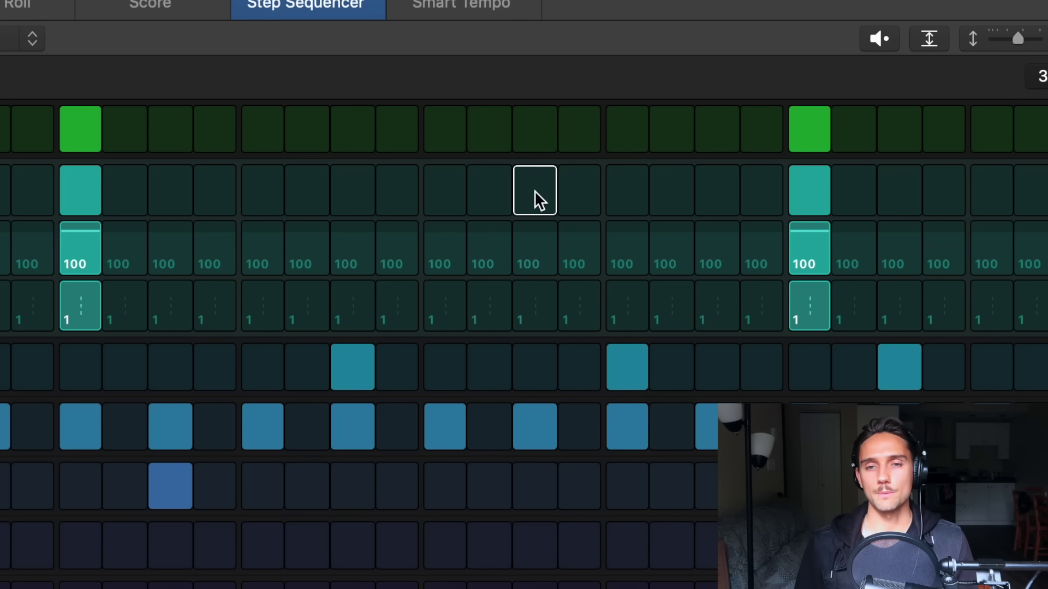
left_click(308, 202)
left_click(344, 203)
left_click(318, 201)
left_click(365, 205)
mouse_move(390, 311)
left_mouse_down()
mouse_move(479, 311)
mouse_move(422, 313)
left_mouse_up()
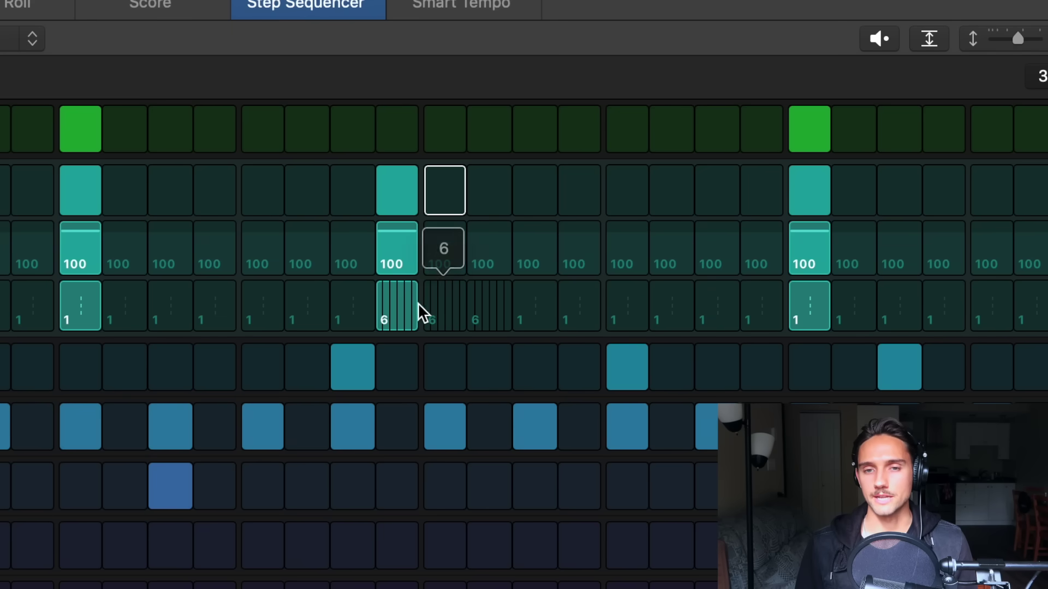
left_click(394, 295)
left_click_drag(393, 250, 546, 256)
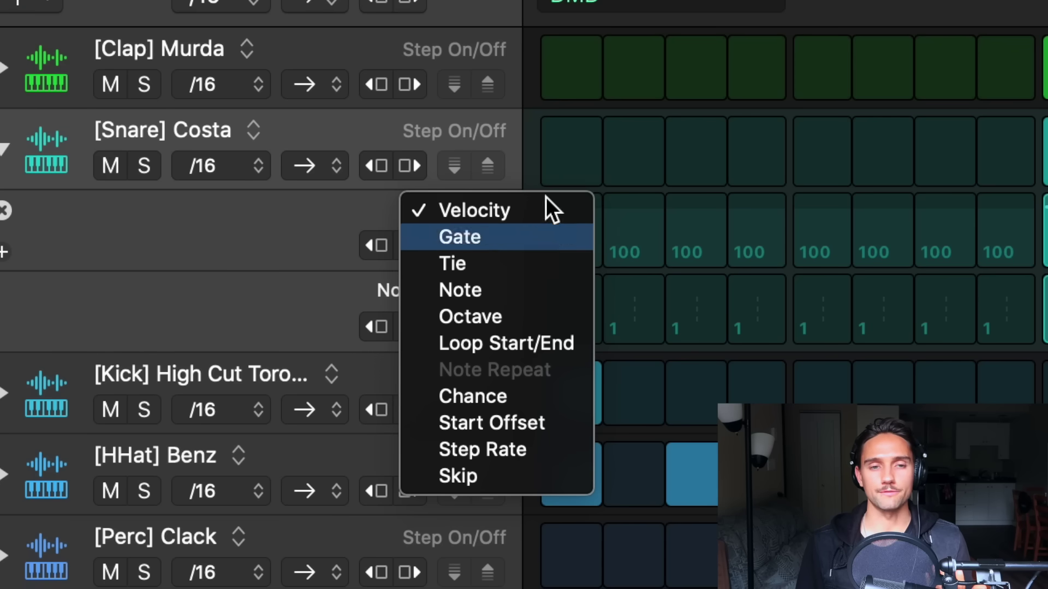
- Dismiss the lane-type list in the Step Sequencer
left_click(317, 127)
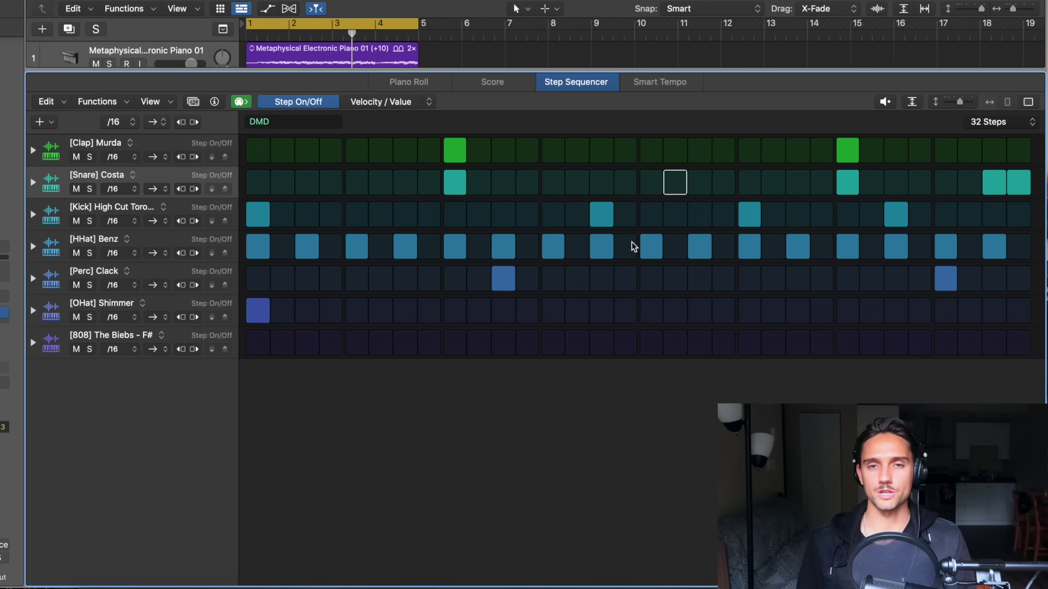
- Close the Step Sequencer, reveal the DMD drum sub-tracks, and convert the DMD pattern to a MIDI region
key("e")
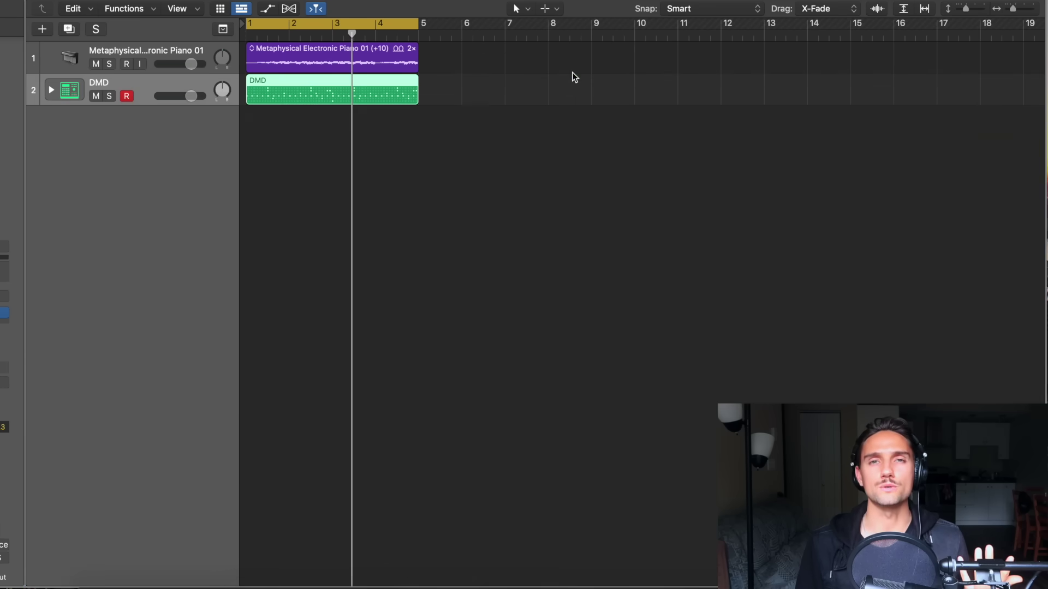
key("super+Right")
key("super+Right")
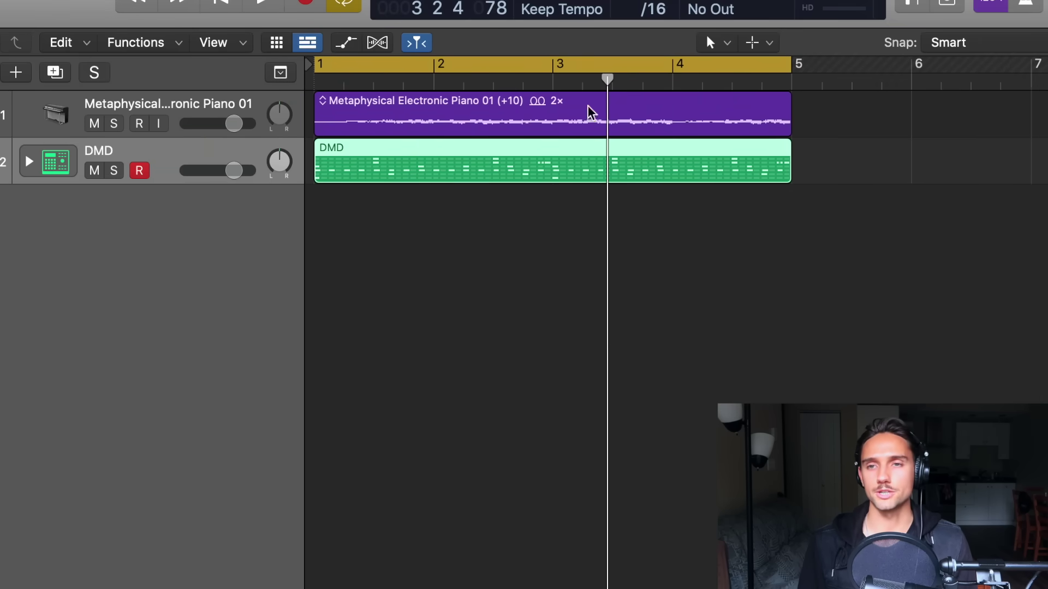
key("super+Down")
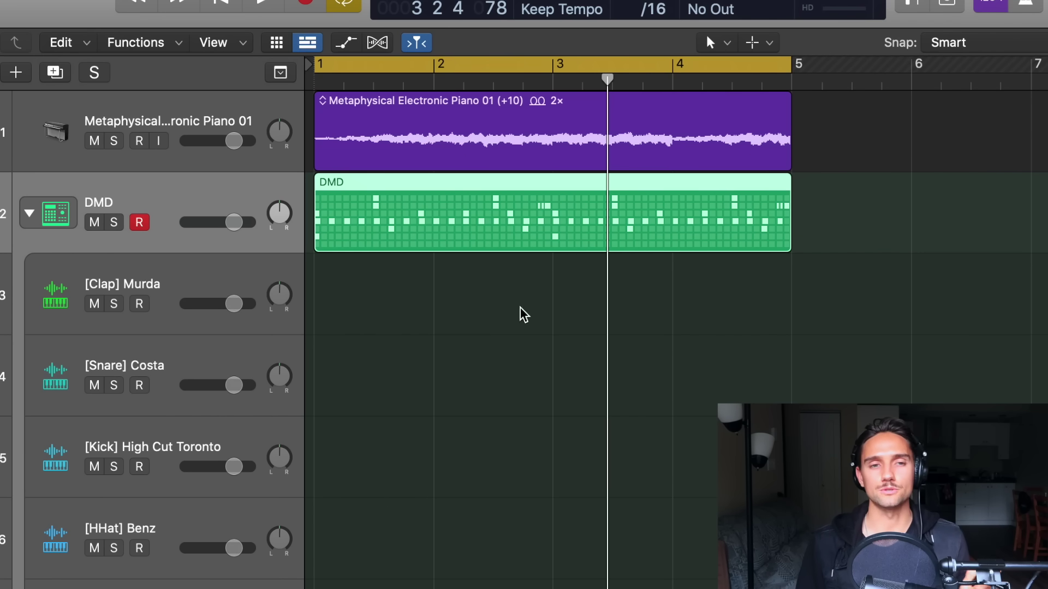
right_click(577, 204)
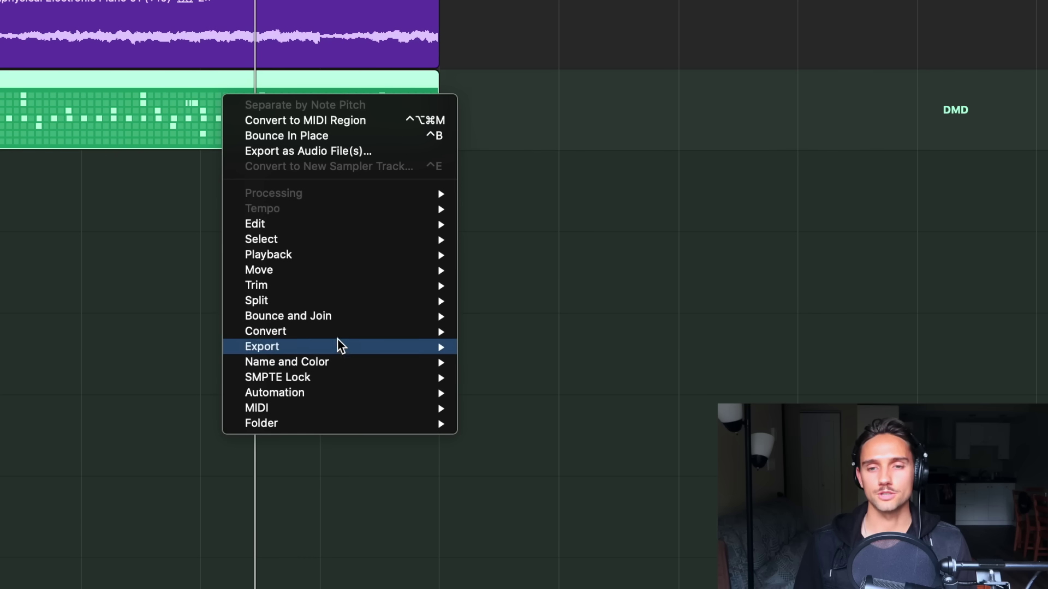
mouse_move(691, 436)
left_click(608, 422)
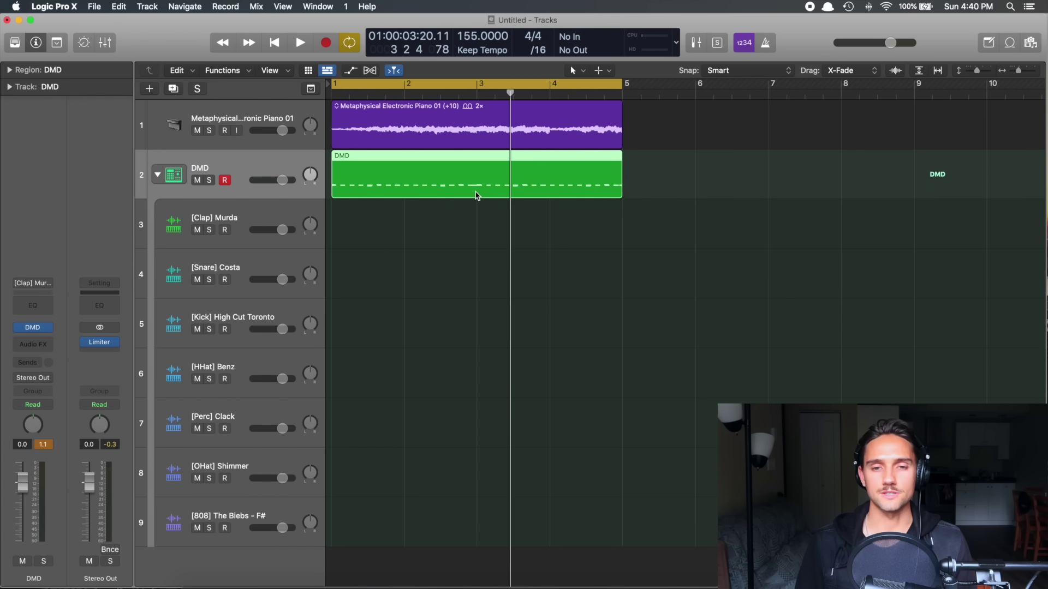
- Check the converted drum notes in the Piano Roll, then separate the region by note pitch
key("e")
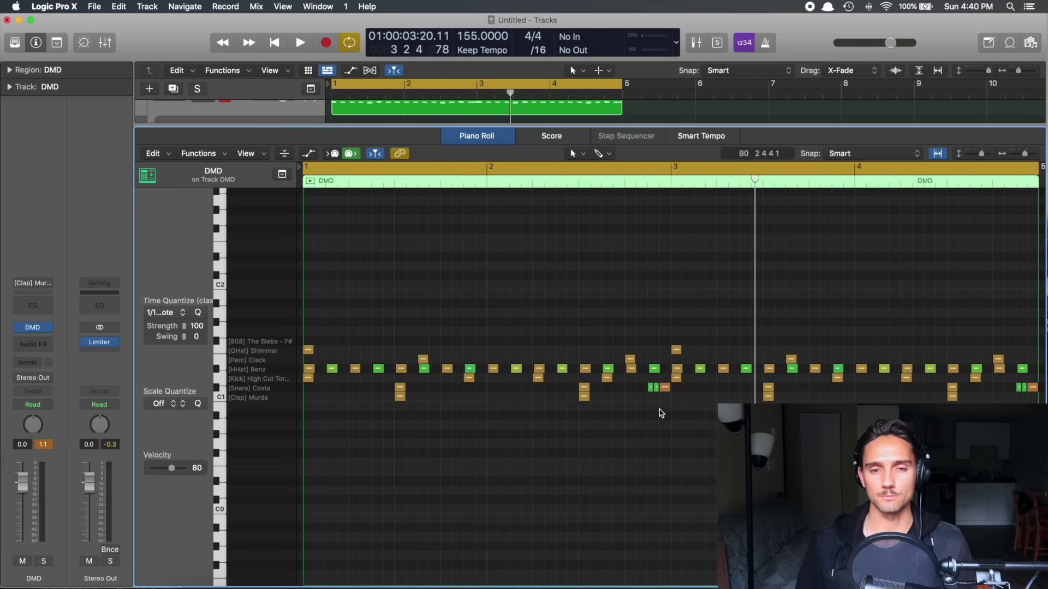
key("super+Left")
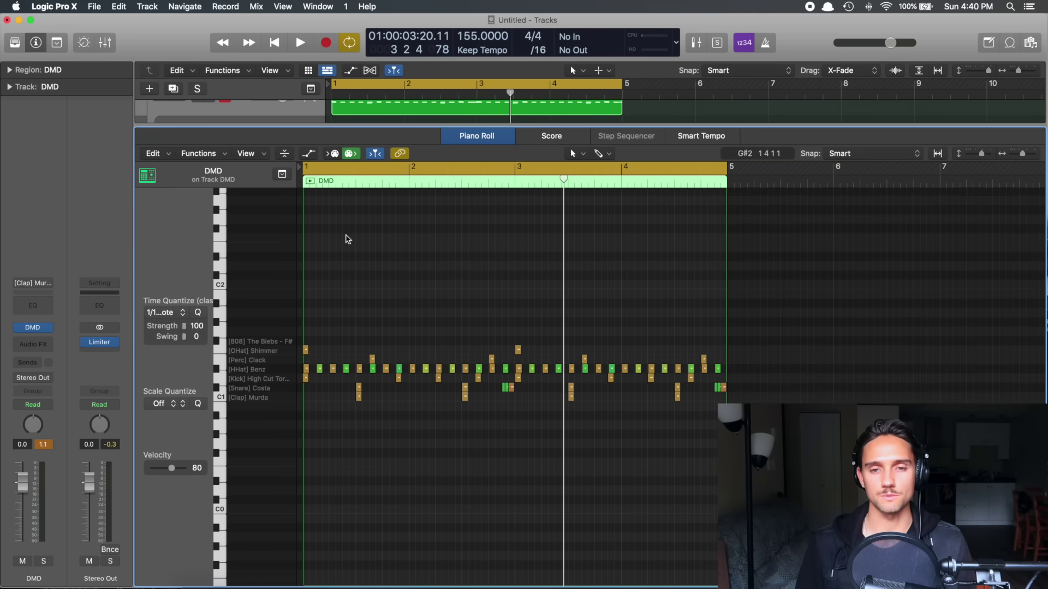
key("super+Right")
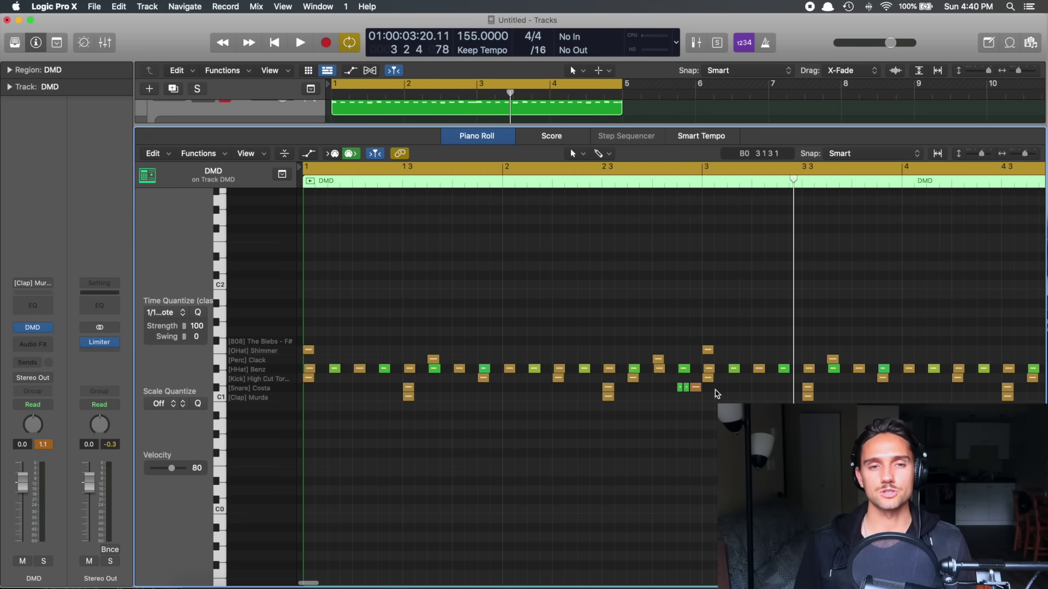
key("e")
right_click(435, 167)
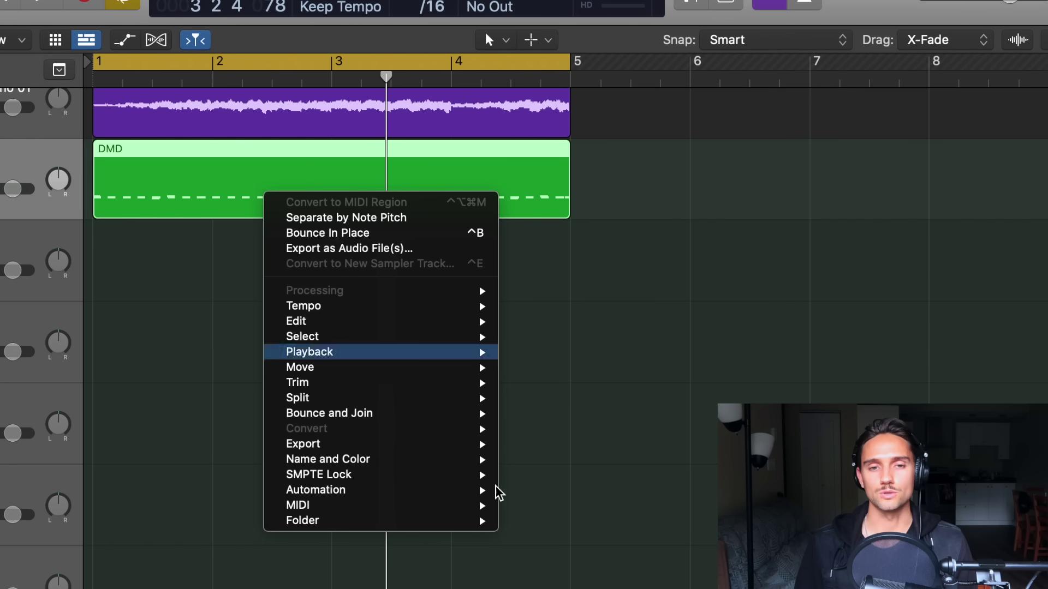
mouse_move(455, 505)
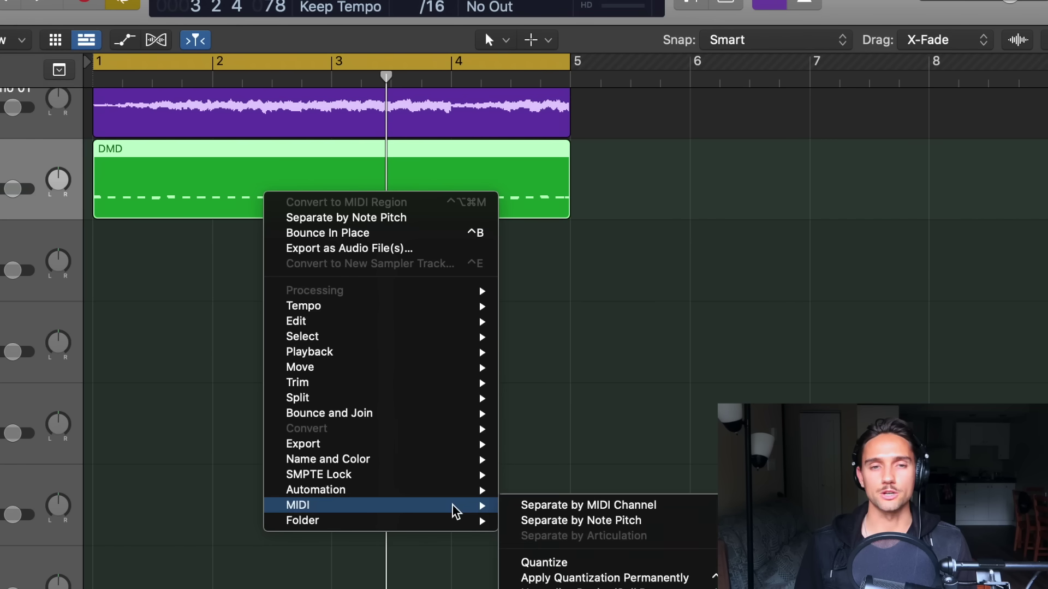
left_click(552, 521)
- Solo the HHat Benz track and play it back alone
scroll(330, 173, "left", 1)
scroll(433, 135, "right", 1)
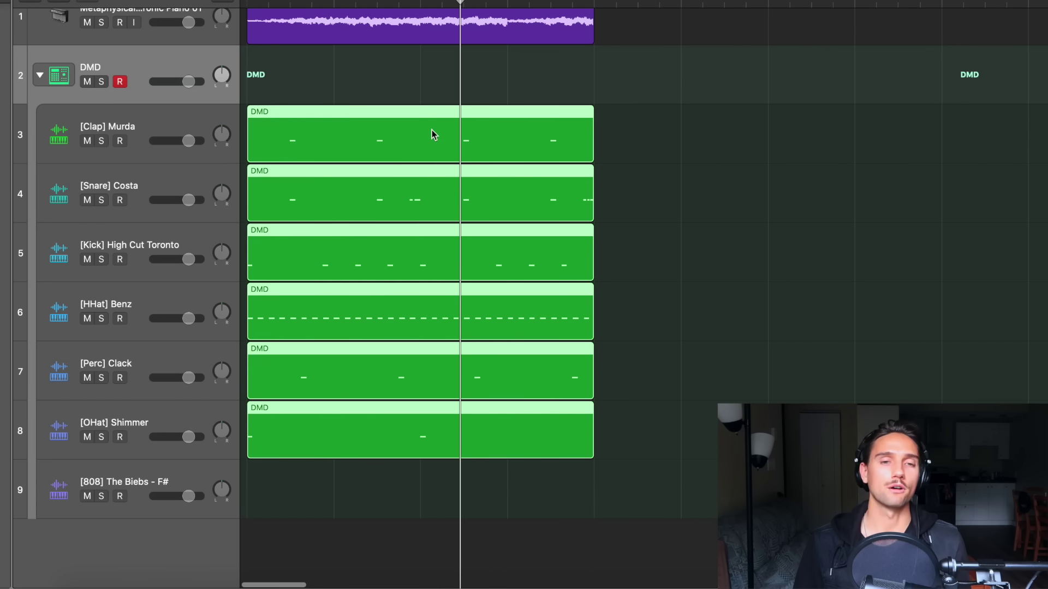
left_click(358, 87)
left_click(348, 126)
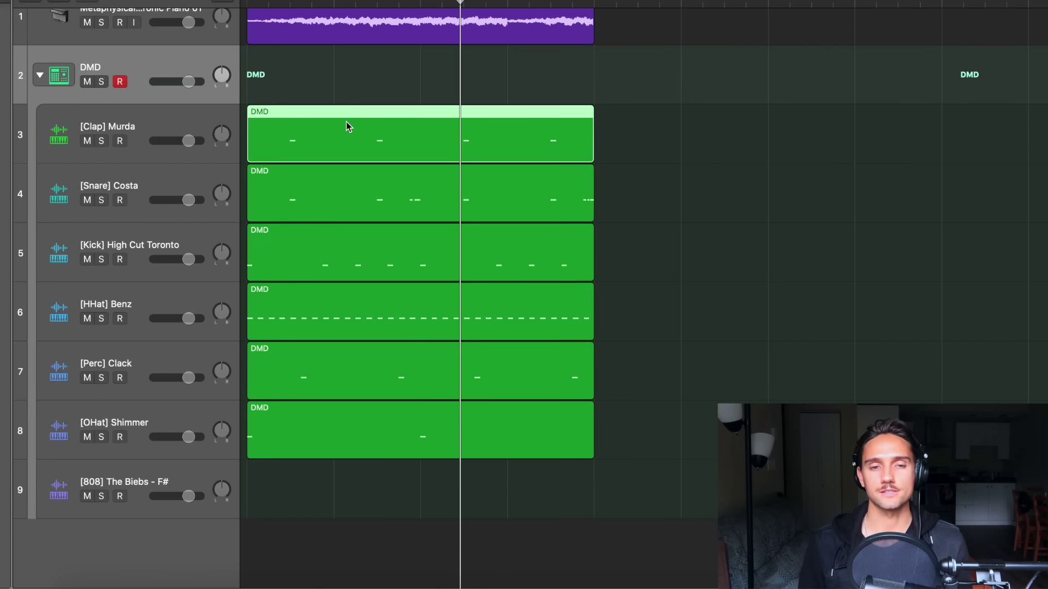
key("Down")
key("Down")
key("Down")
key("Down")
key("Down")
key("Up")
key("Up")
key("Up")
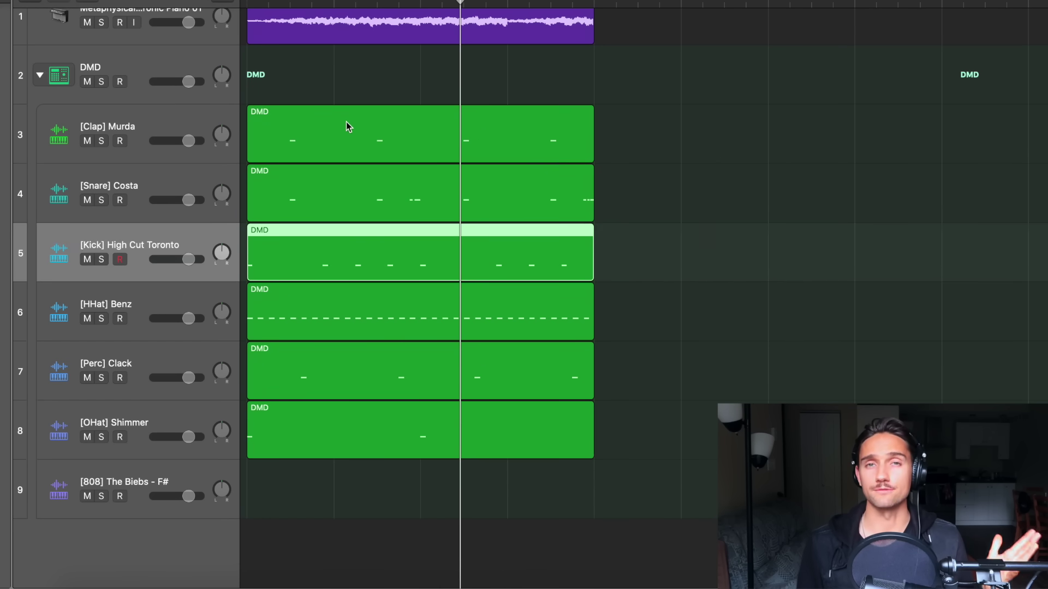
left_click(348, 126)
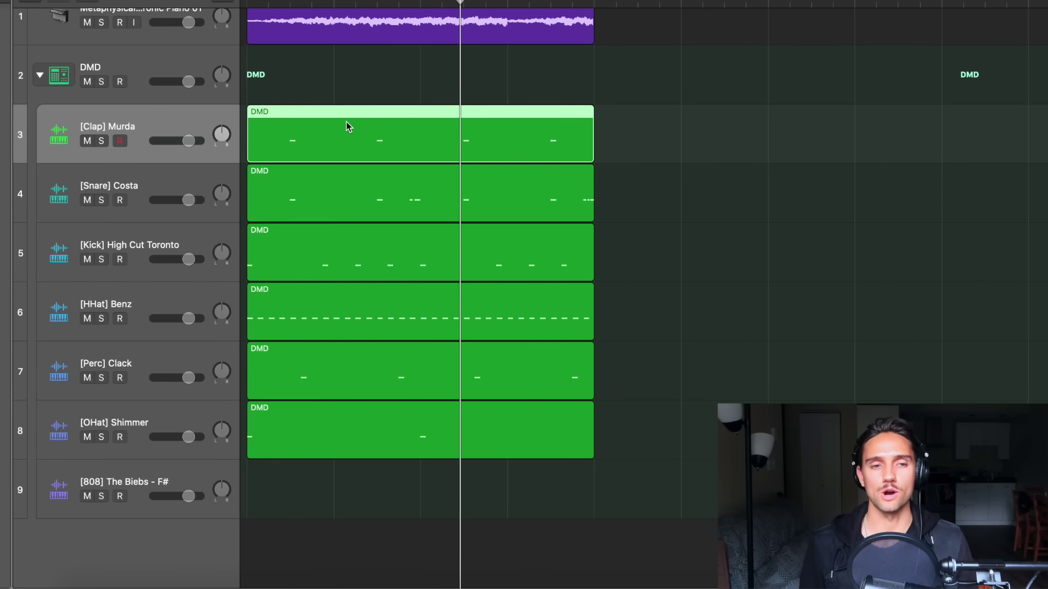
key("Down")
key("Down")
key("Down")
key("s")
key("space")
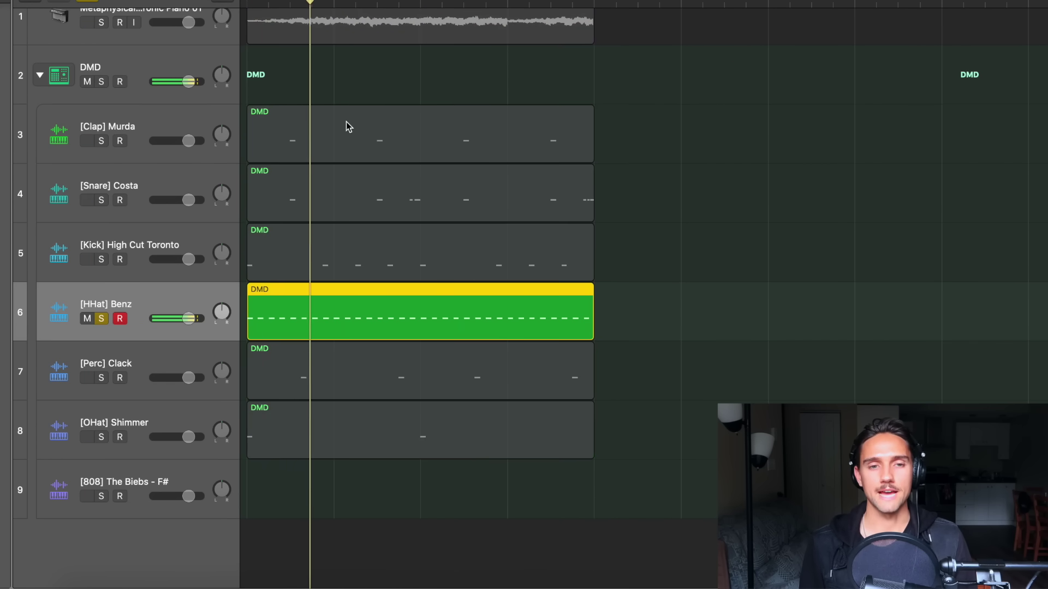
- Add the kick, Snare Costa and Clap Murda tracks to the solo during playback
key("Up")
key("Down")
key("Up")
key("s")
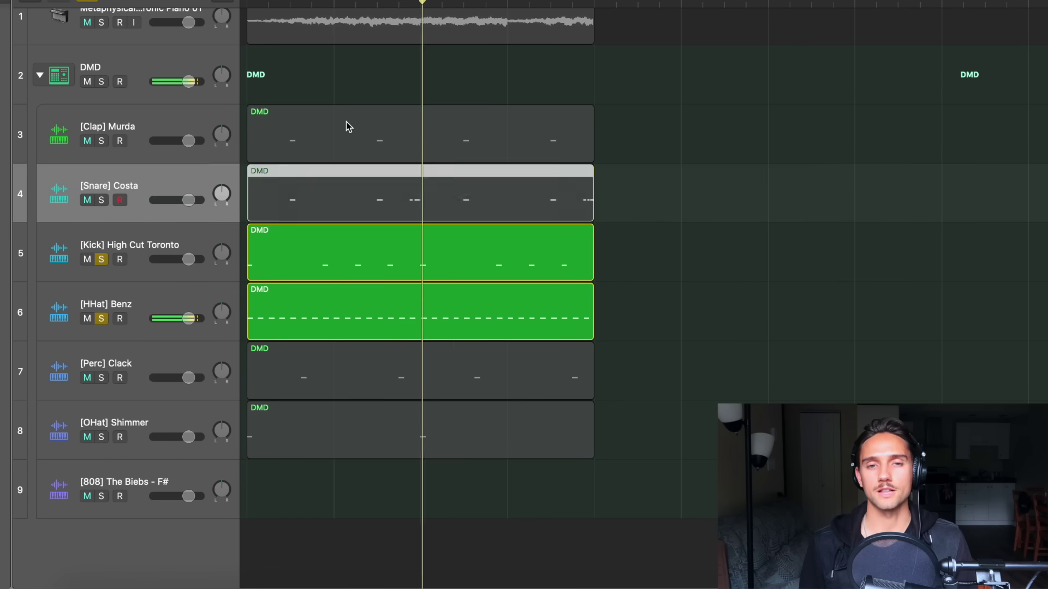
key("Up")
key("s")
key("Up")
key("s")
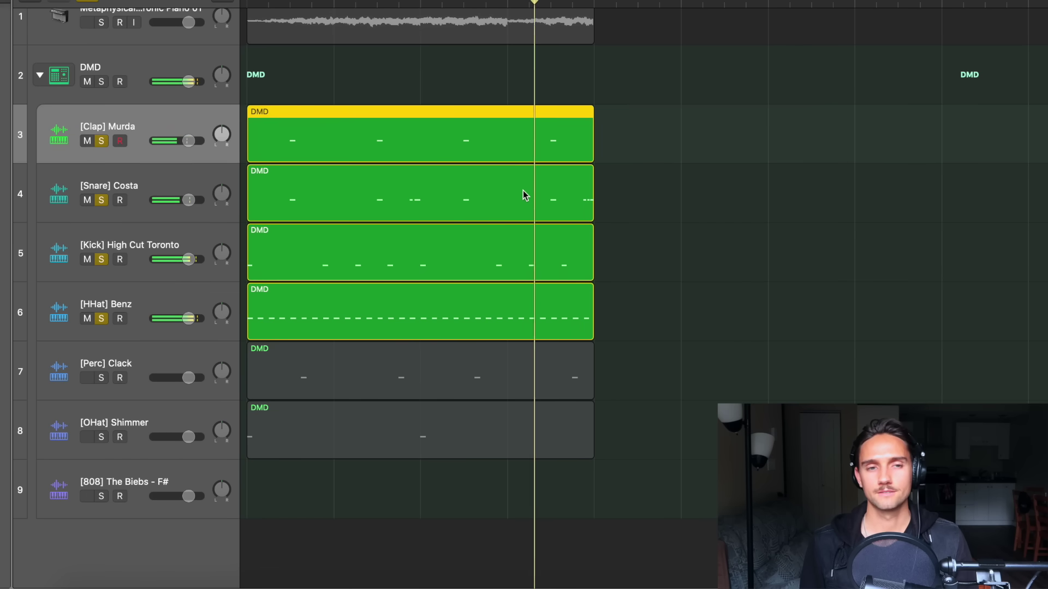
key("Down")
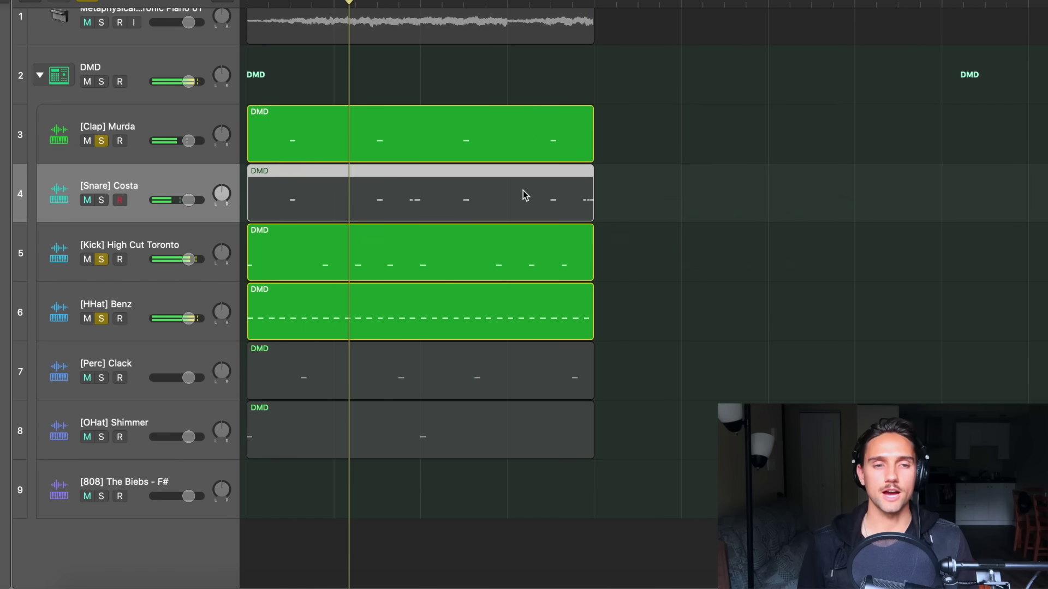
- Clear the drum solos, collapse the DMD stack, and select both piano and drum regions
key("super+z")
key("super+z")
key("super+z")
key("super+Left")
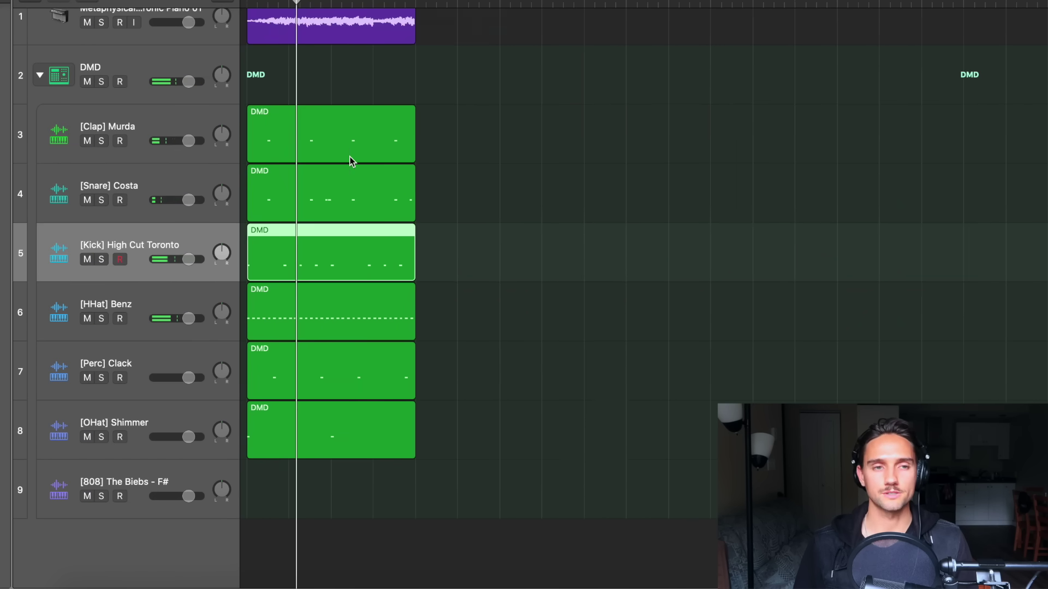
left_click(41, 70)
key("super+a")
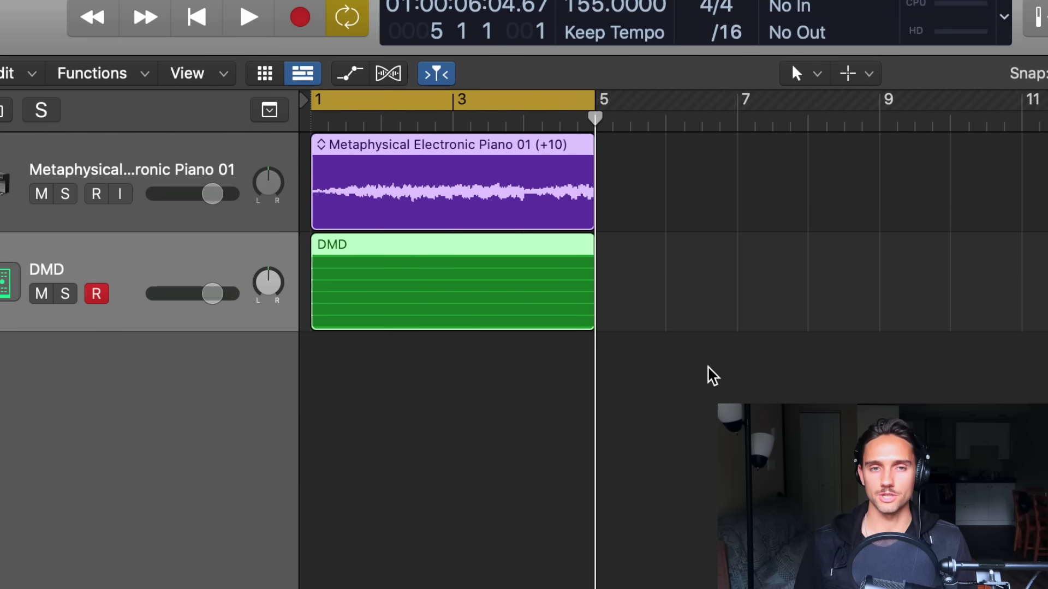
- Repeat the piano and drum regions five times, then erase the bar-13 Clap and Snare regions
key("super+r")
key("super+r")
key("super+r")
key("super+r")
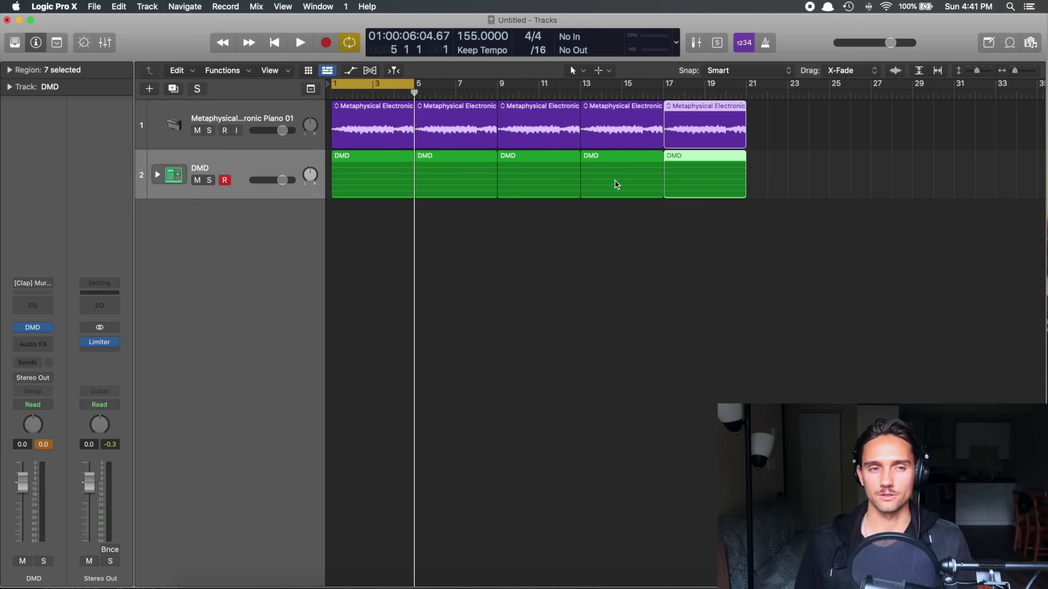
left_click(157, 175)
key("t")
key("p")
mouse_move(376, 236)
left_mouse_down()
mouse_move(362, 277)
mouse_move(390, 462)
left_mouse_up()
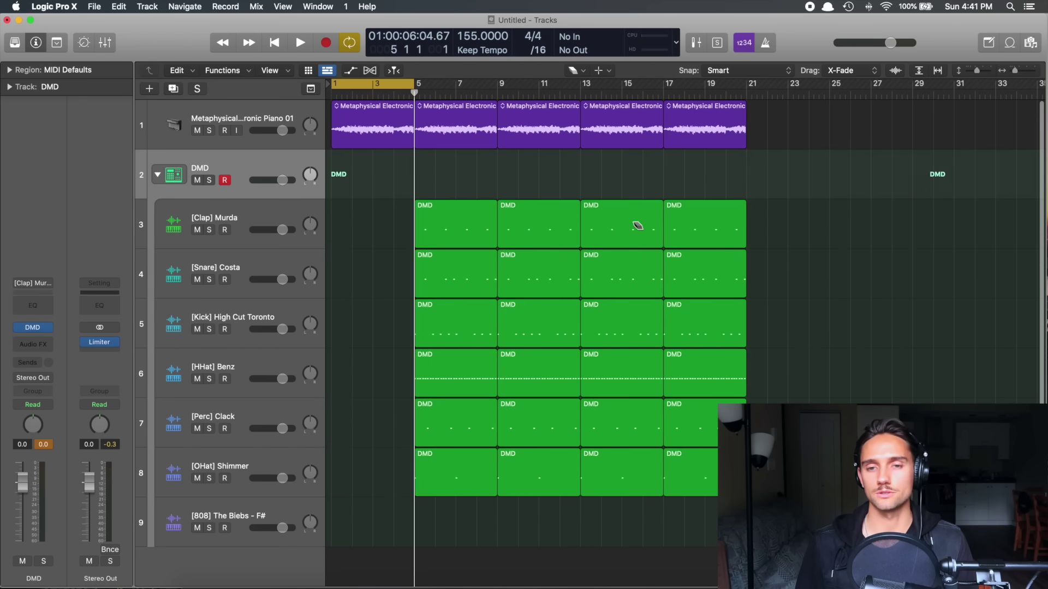
left_click_drag(637, 226, 641, 344)
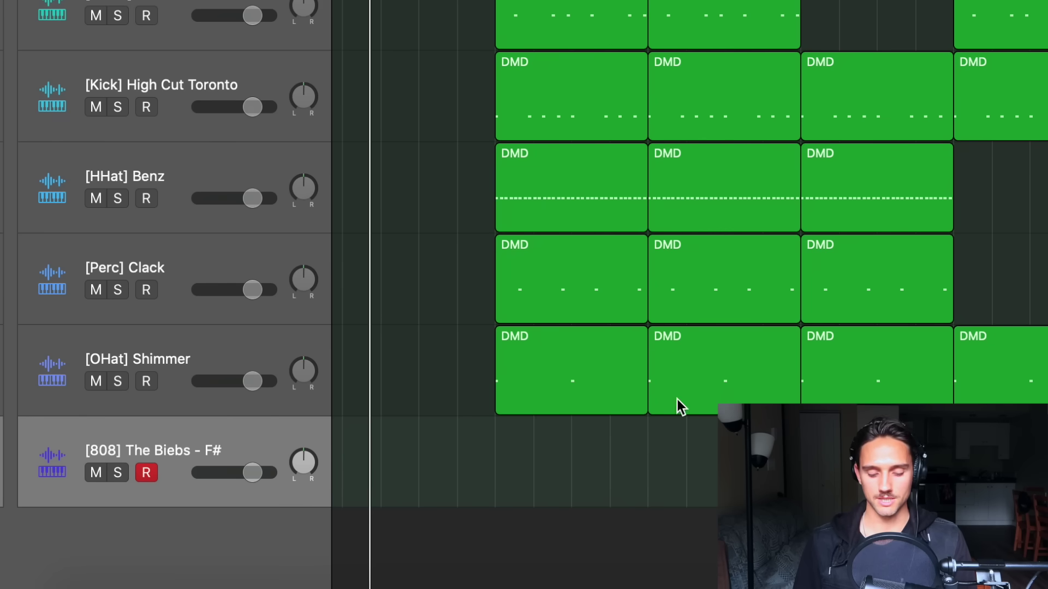
- Draw a region on the 808 track at bar 5, extend it to bar 9, and open it in the Piano Roll
key("t")
key("Escape")
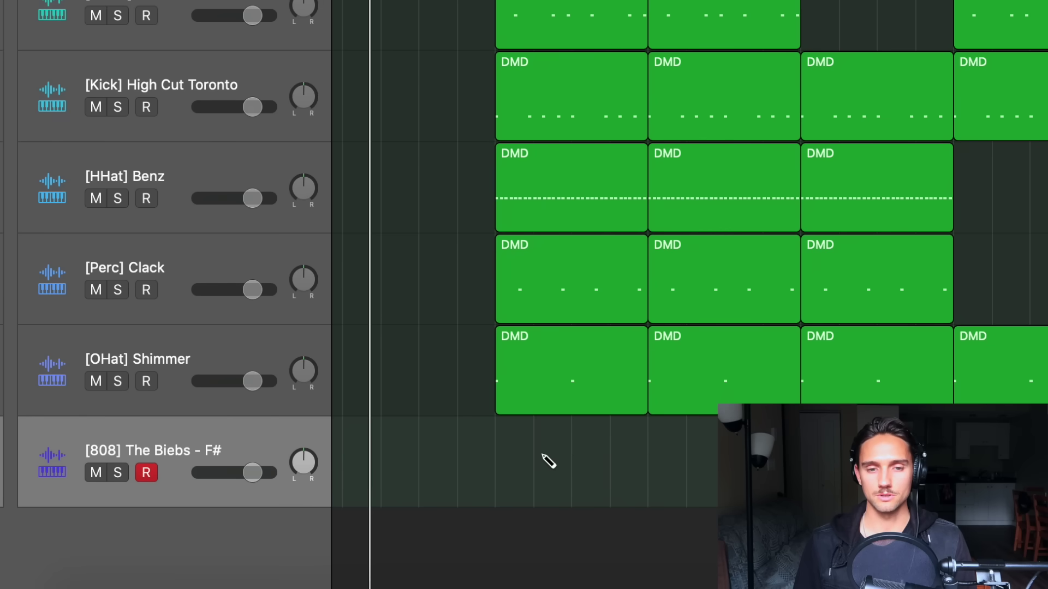
left_click(545, 459)
key("t")
key("Escape")
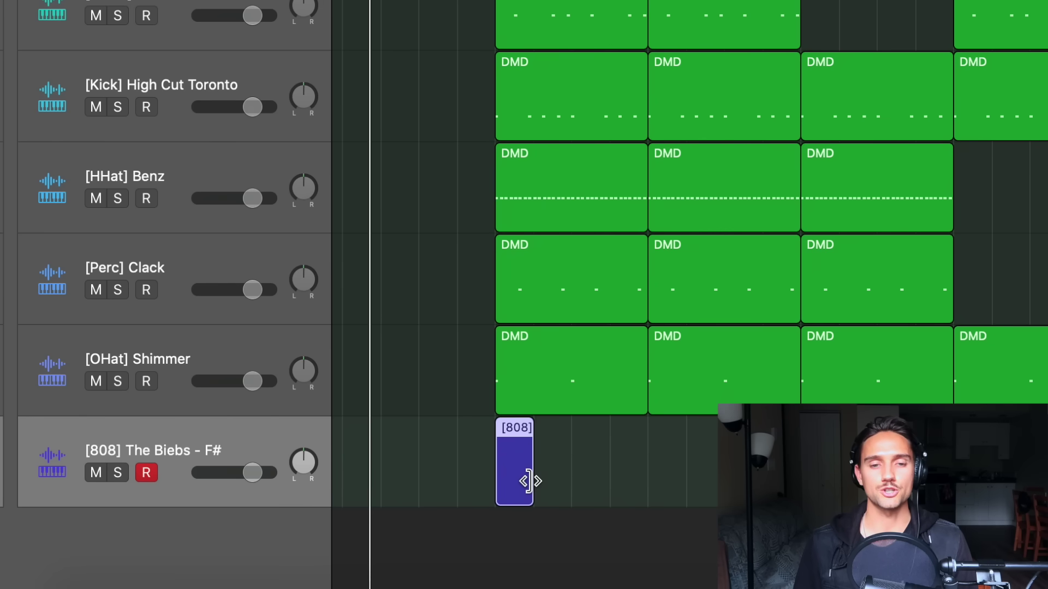
left_click_drag(526, 490, 647, 489)
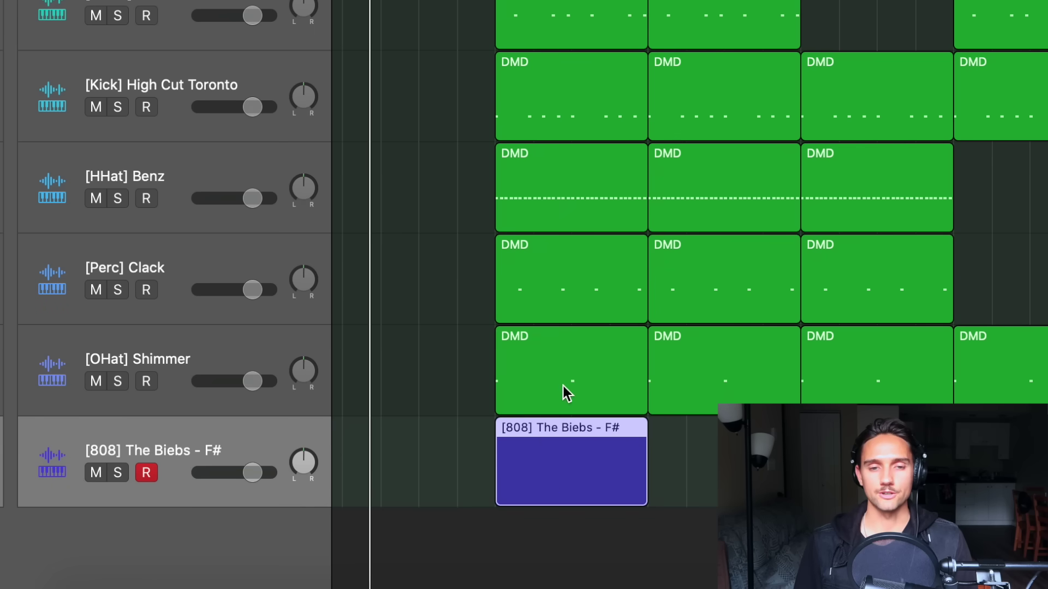
double_click(546, 436)
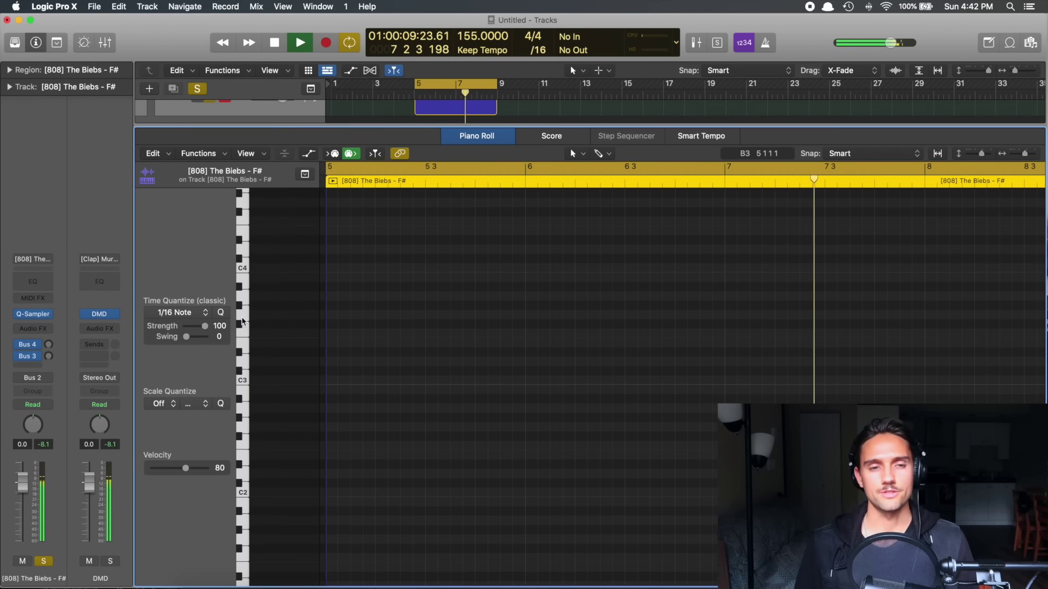
- Draw 808 bass notes in the region, including a low note and a higher note near bar 8
scroll(243, 305, "down", 2)
key("space")
scroll(243, 322, "left", 3)
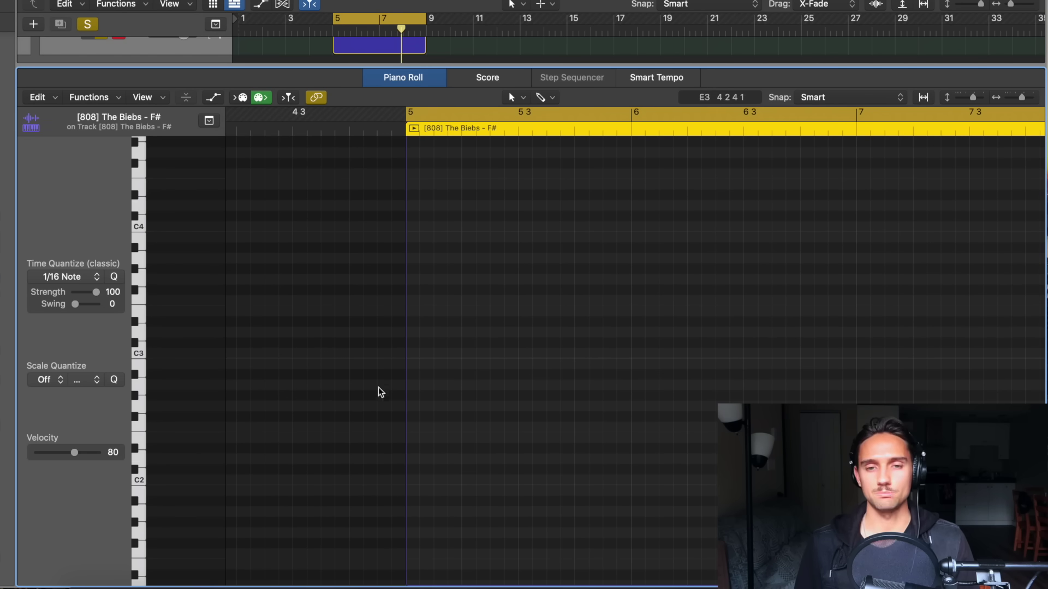
key("t")
key("e")
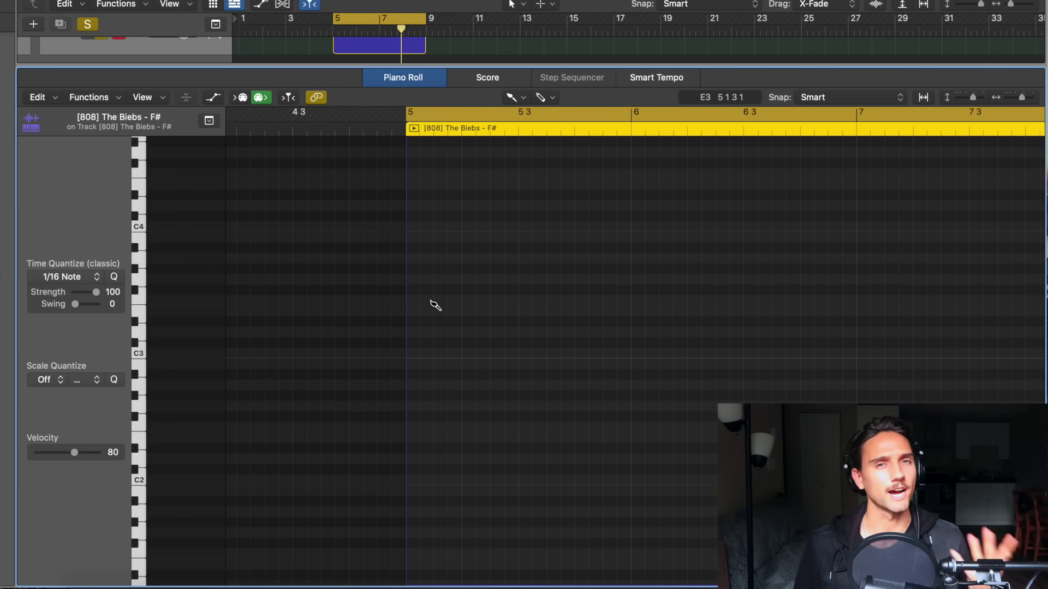
key("space")
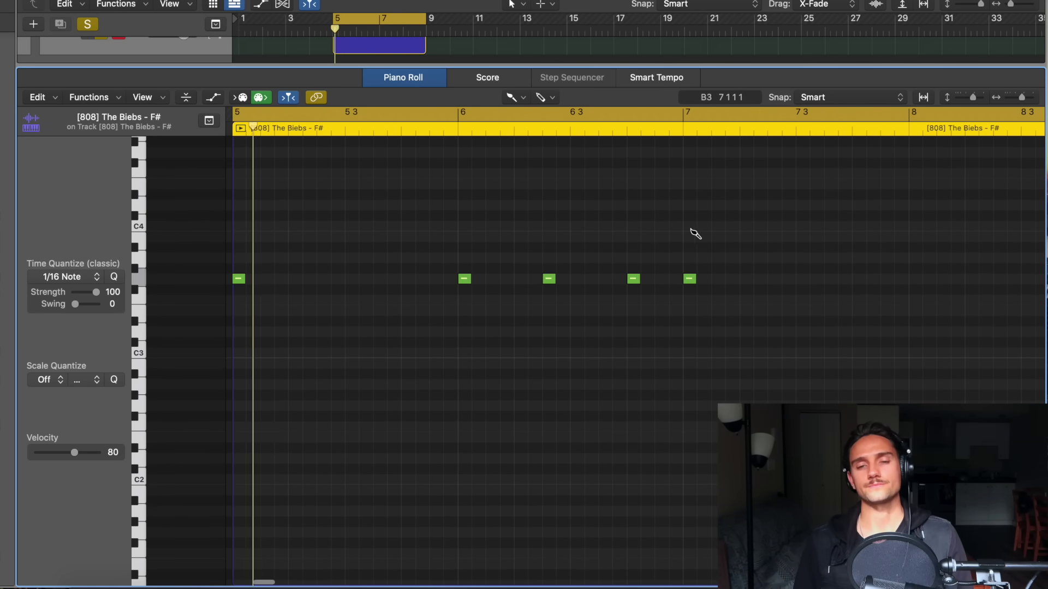
scroll(697, 254, "right", 5)
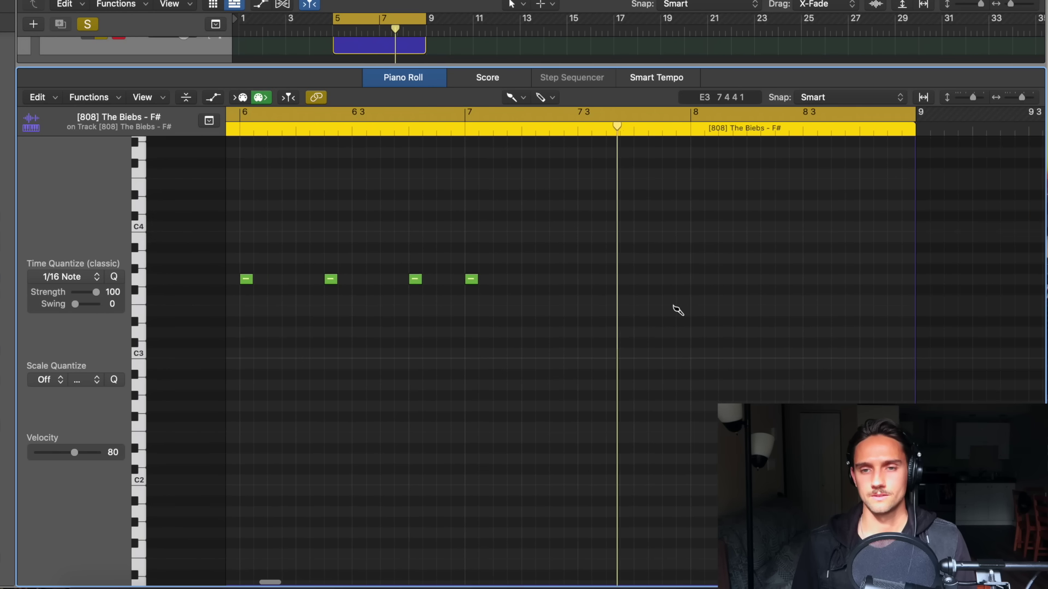
left_click(750, 279, "super")
left_click(796, 205, "super")
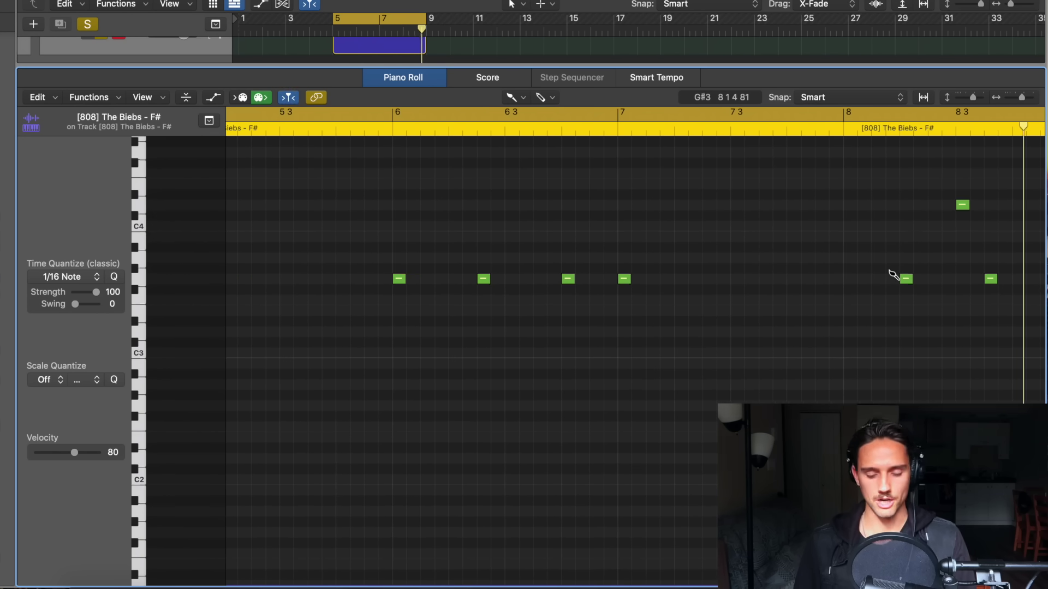
key("Escape")
left_click(759, 260)
key("Escape")
left_click(628, 211)
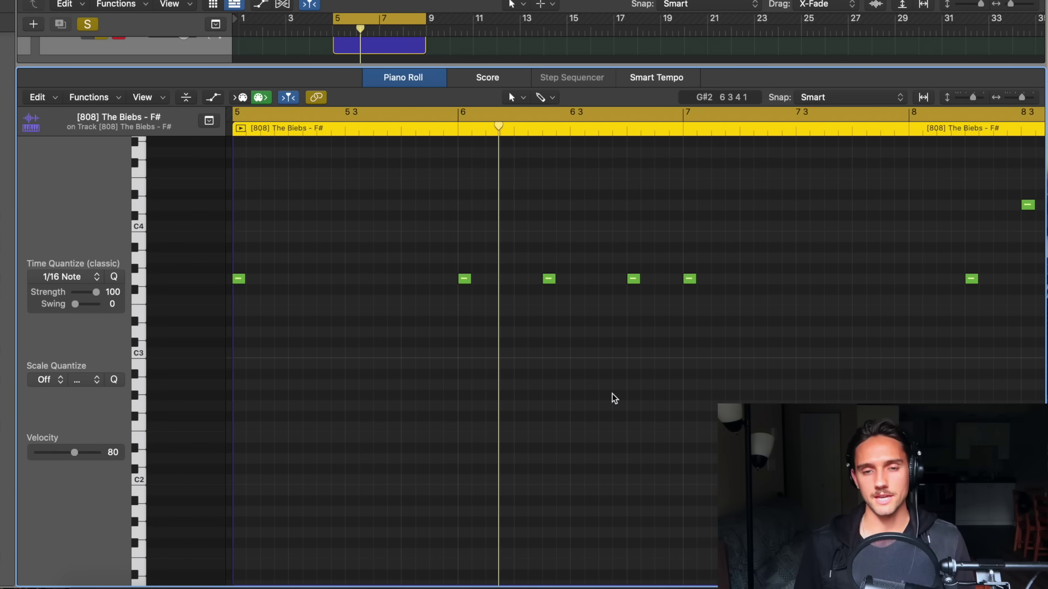
- Transpose all eight 808 notes down two octaves to a G0 root and lengthen them
key("super+a")
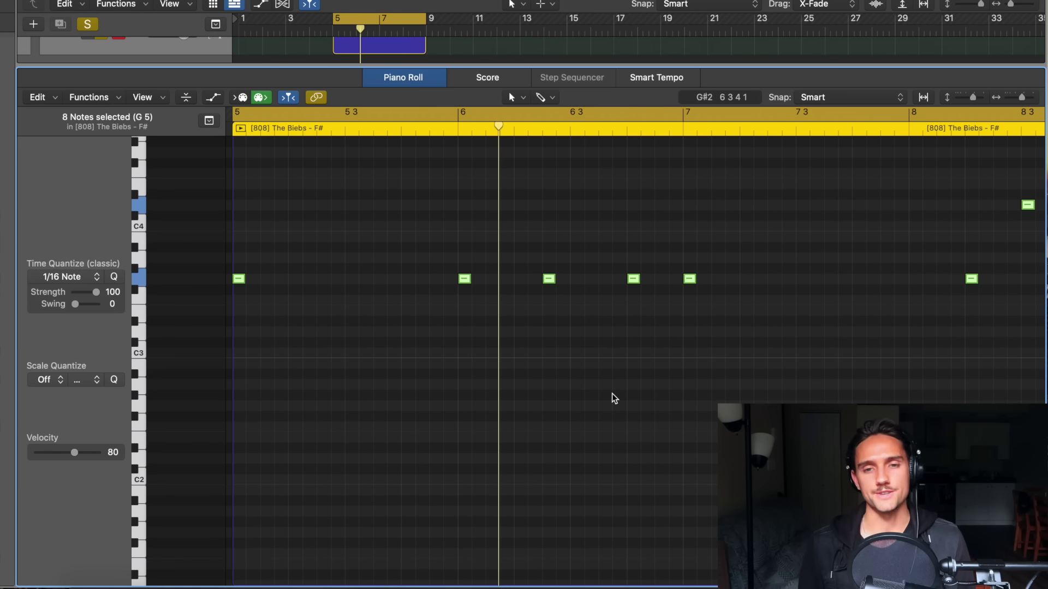
key("alt+shift+Down")
key("alt+shift+Down")
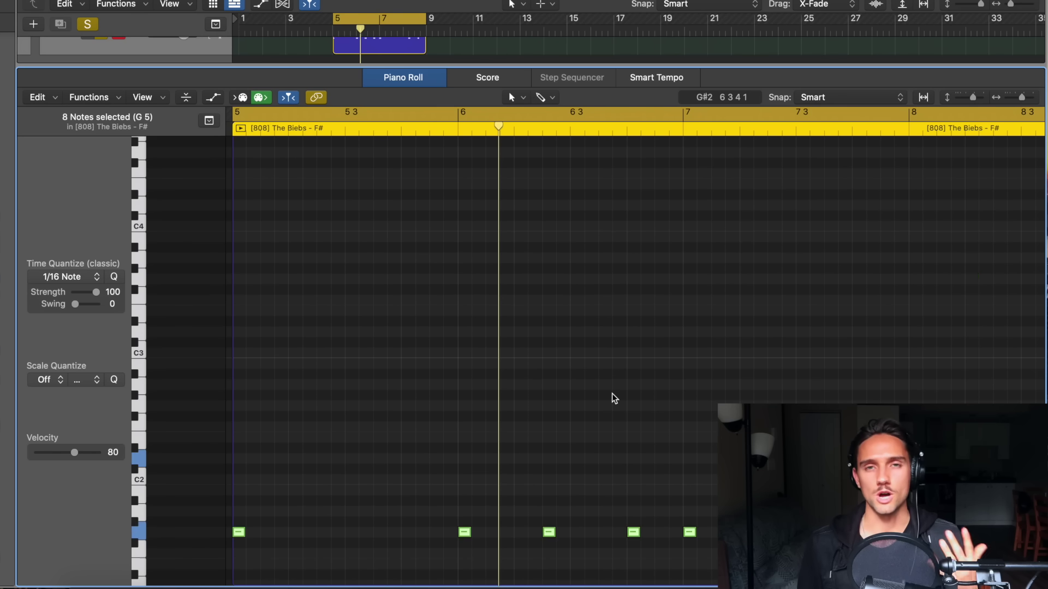
scroll(613, 398, "down", 5)
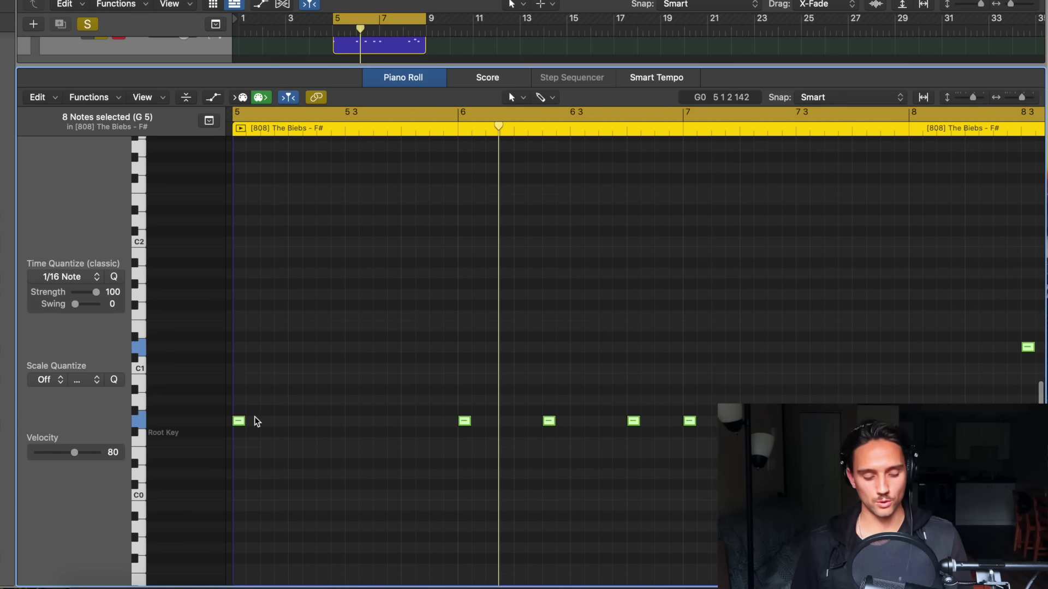
mouse_move(242, 422)
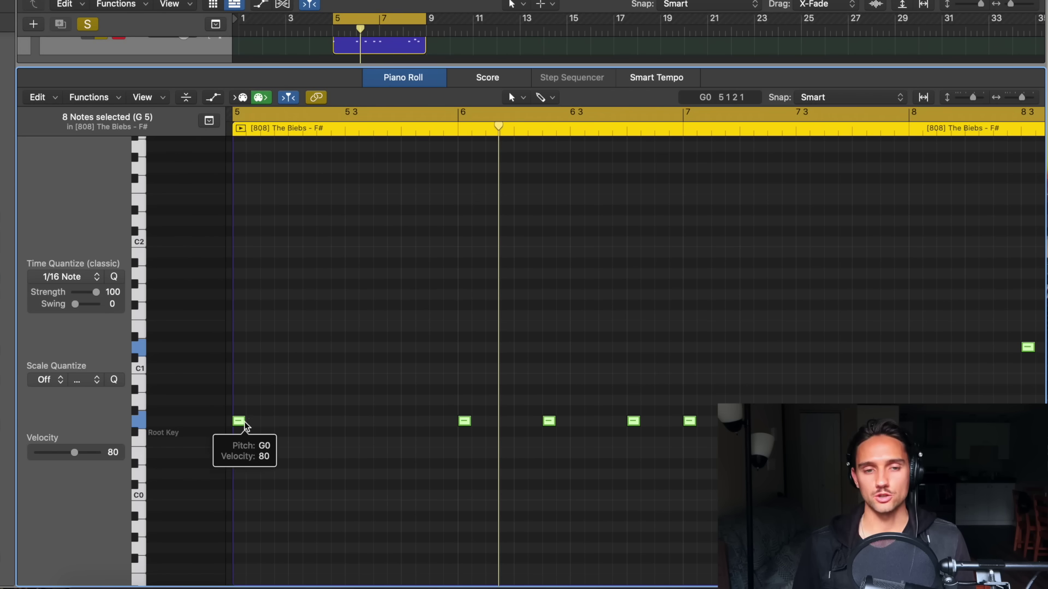
left_click_drag(244, 420, 267, 419)
- Stretch the 808 notes further into sustained notes and play the bass line from bar 5
key("super+Left")
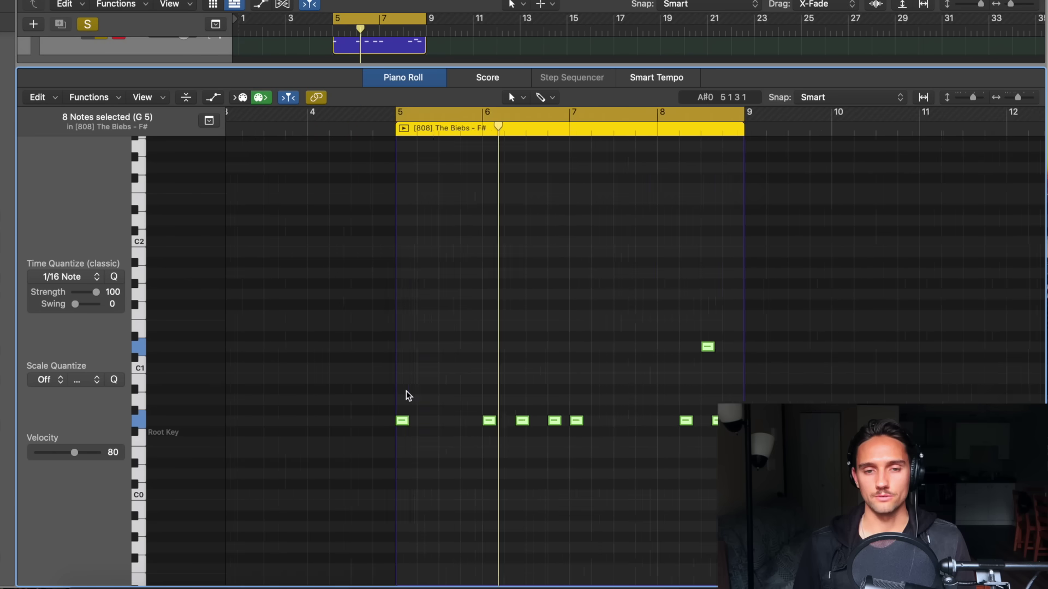
left_click_drag(418, 420, 428, 421)
key("super+Right")
left_click(567, 422)
key("space")
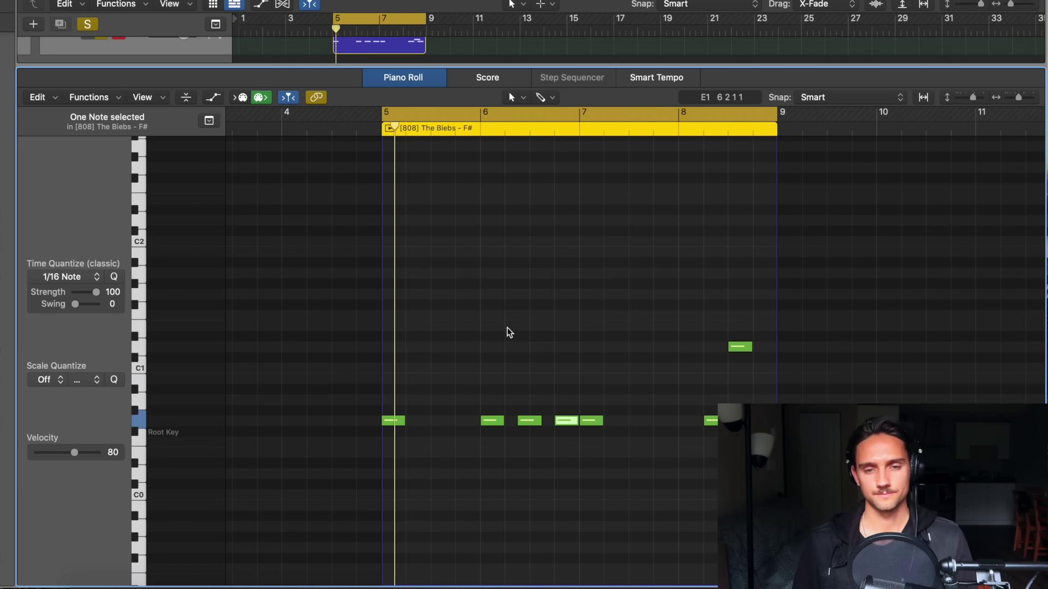
key("t")
left_click(514, 387)
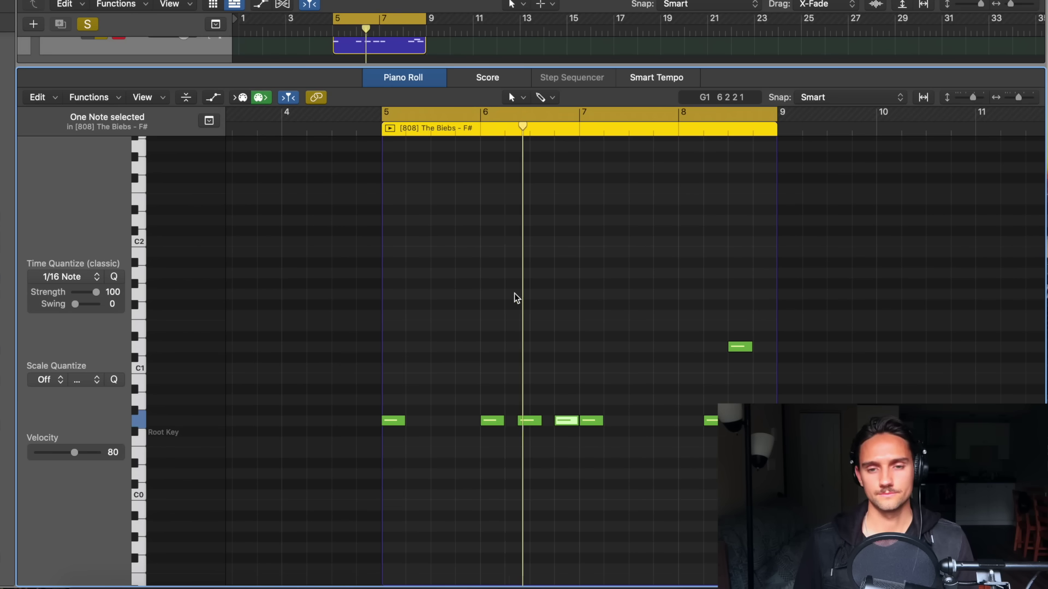
scroll(608, 360, "down", 3)
left_click(622, 346)
- Fit all nine tracks into the window and turn on Cycle over bars 5–9
scroll(622, 346, "right", 2)
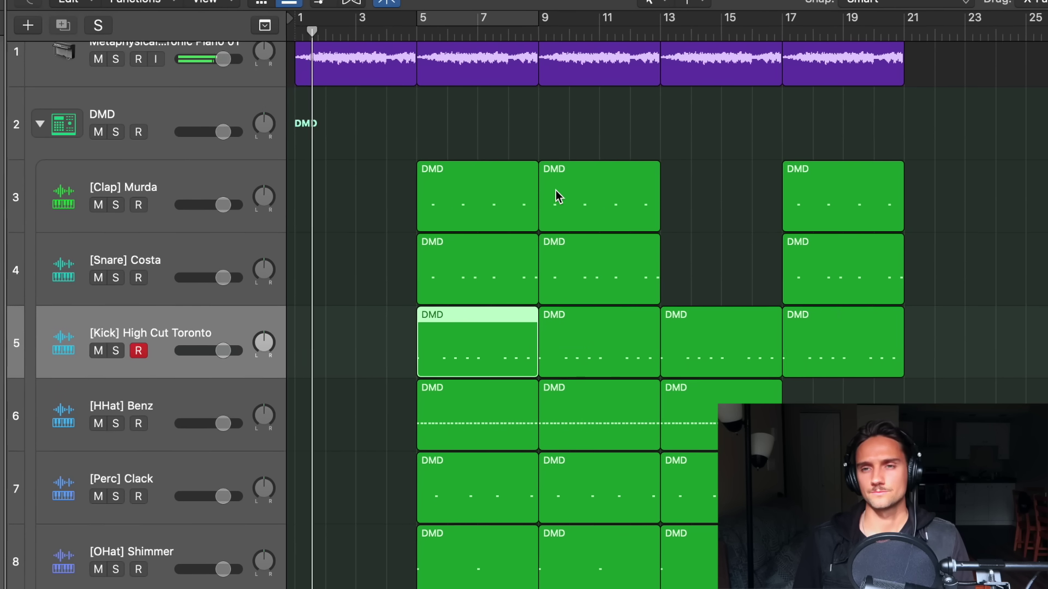
scroll(556, 191, "up", 1)
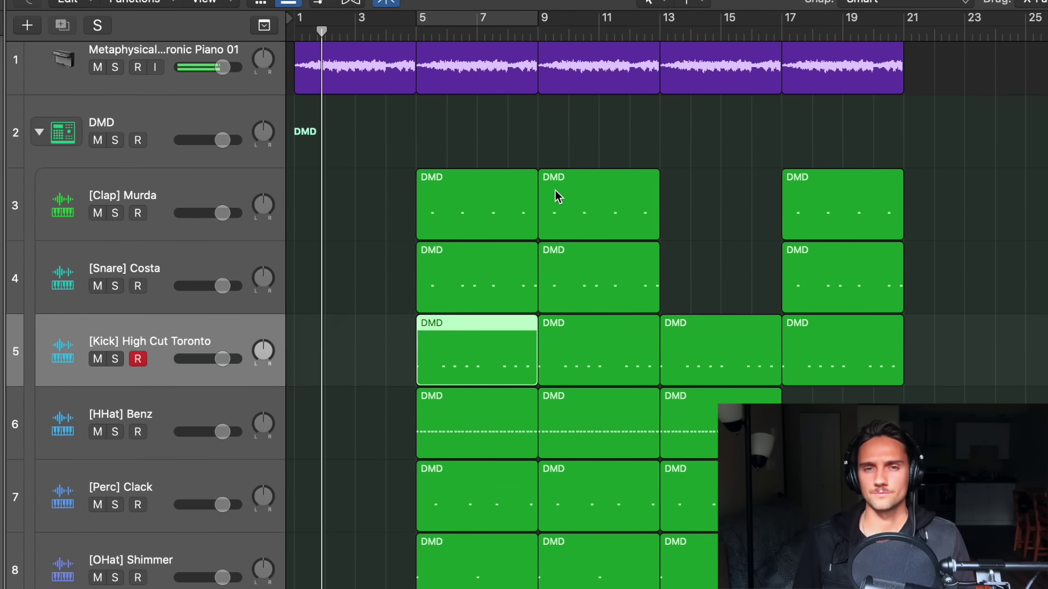
key("super+Up")
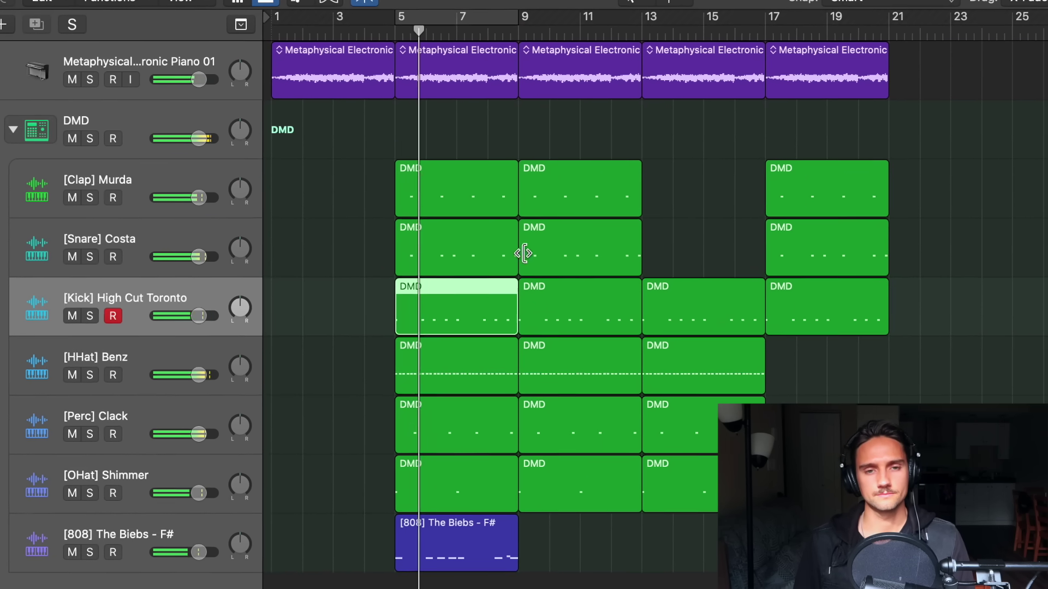
key("c")
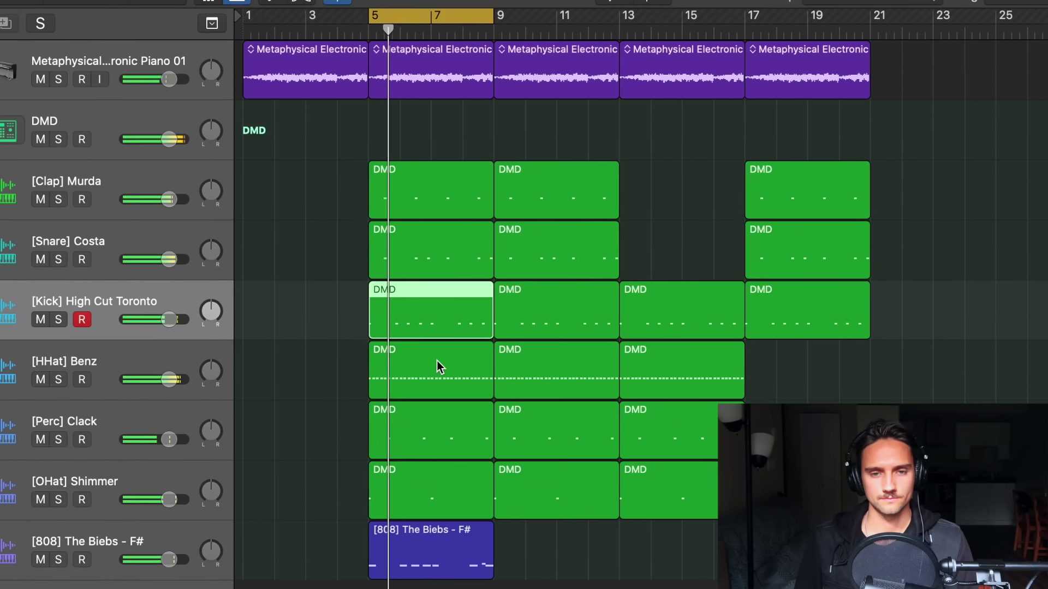
double_click(424, 566)
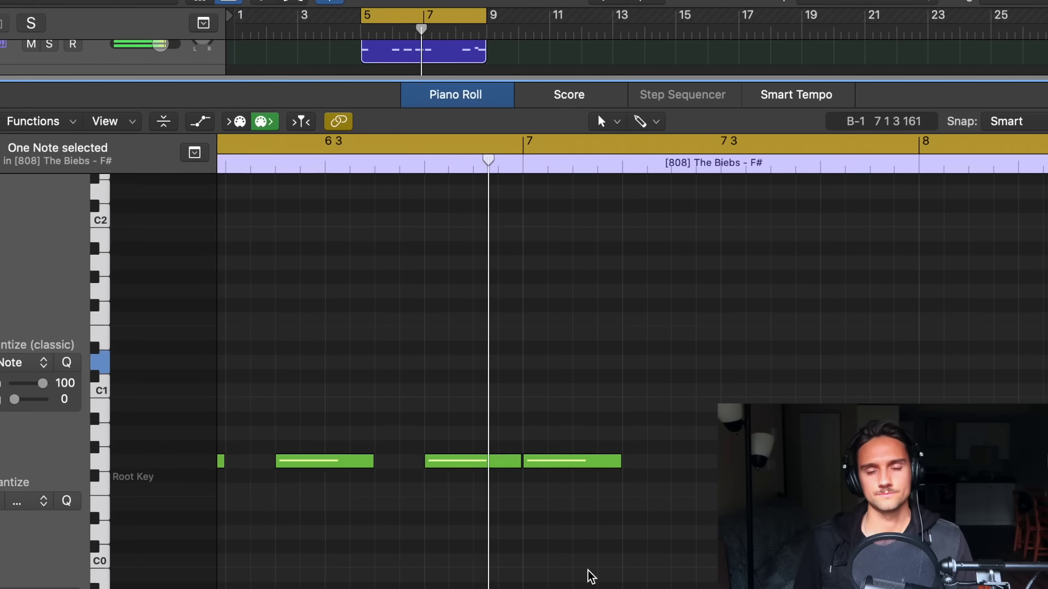
key("p")
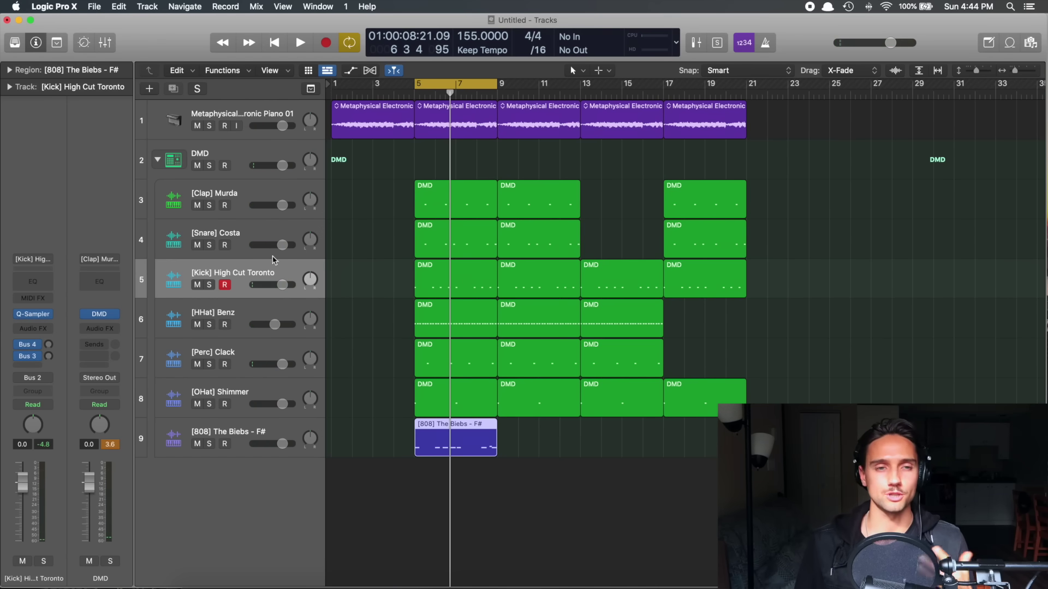
left_click(279, 235)
left_click(274, 203)
left_click(270, 166)
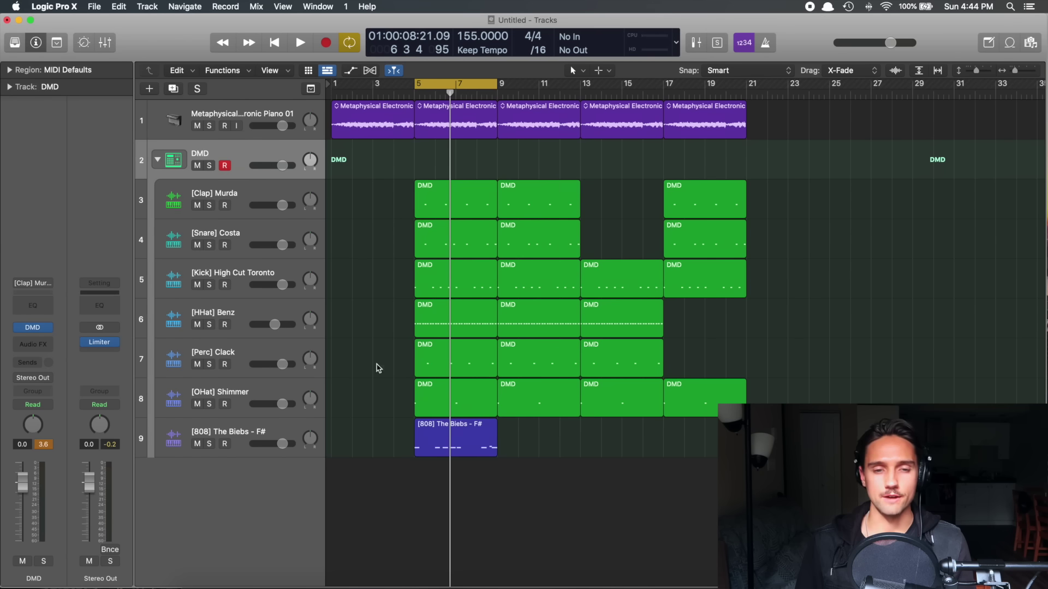
left_click(278, 436)
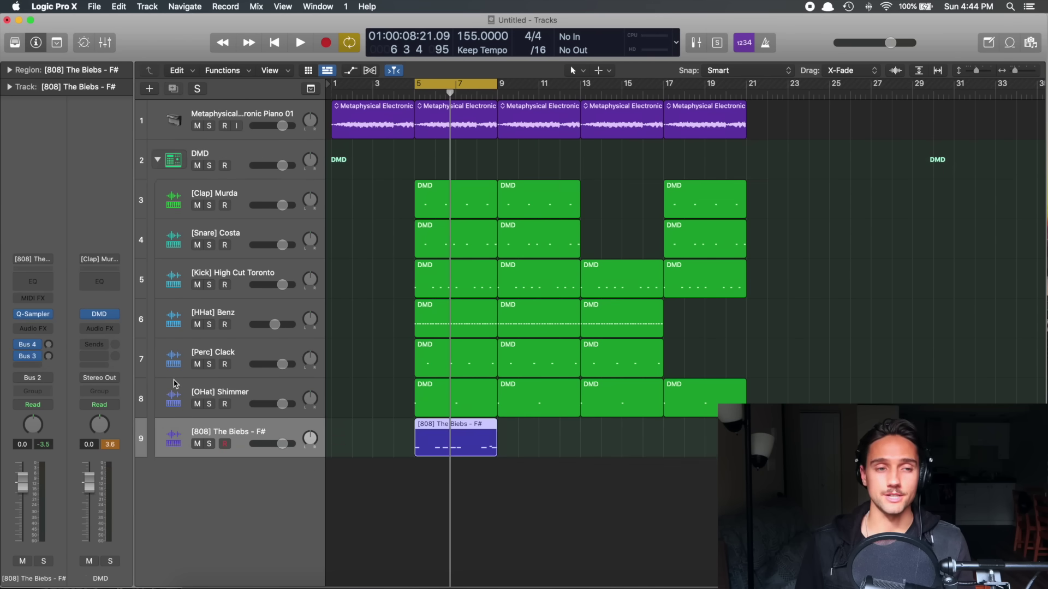
left_click(255, 323)
left_click(42, 329)
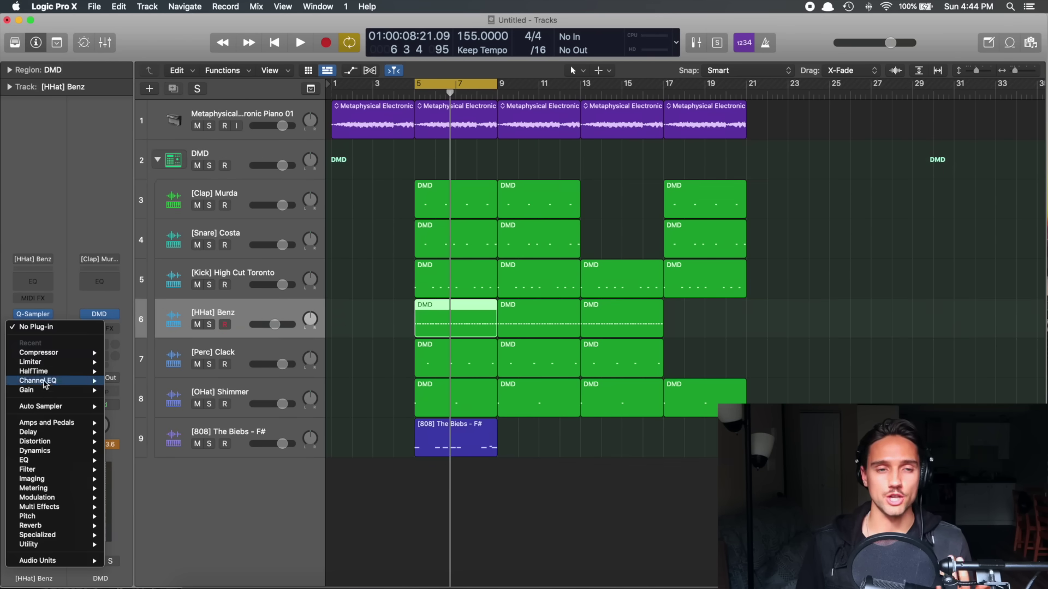
left_click(162, 342)
left_click(247, 277)
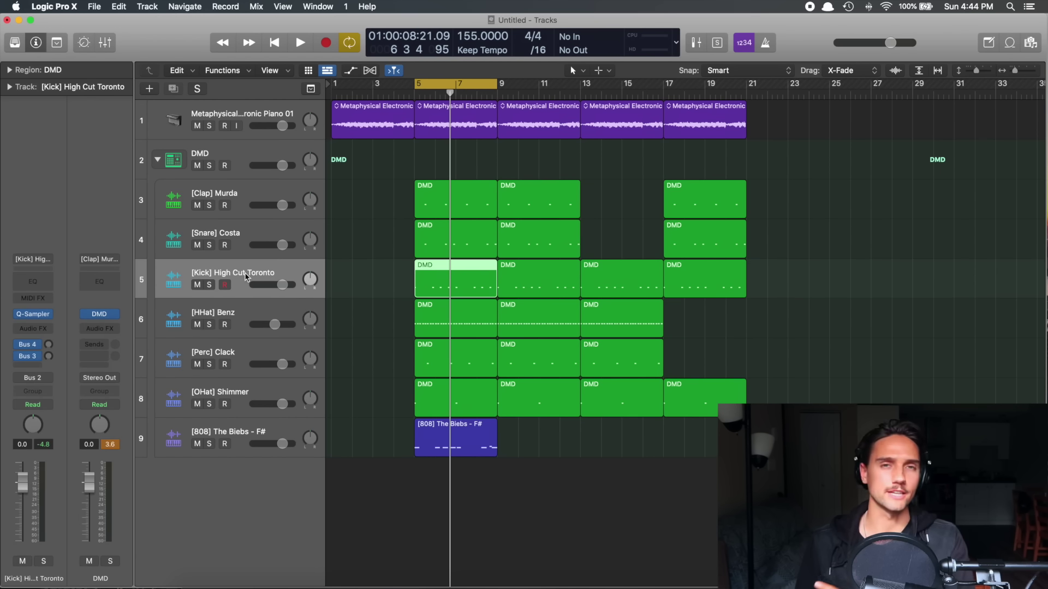